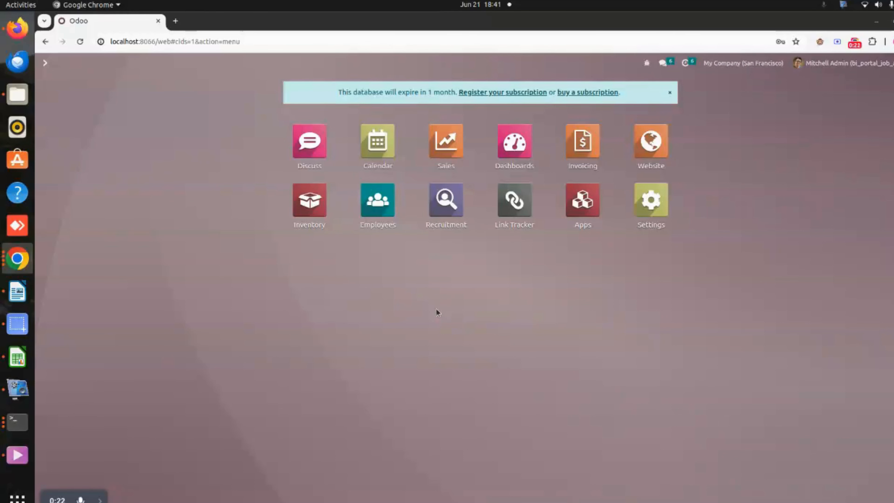
# Create a department named Purchase manager in the Recruitment configuration.
pyautogui.click(445, 200)
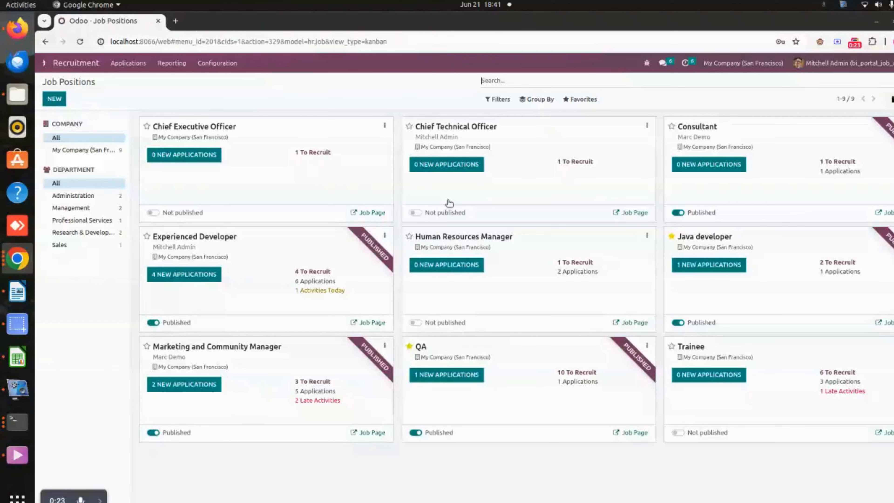
pyautogui.click(232, 66)
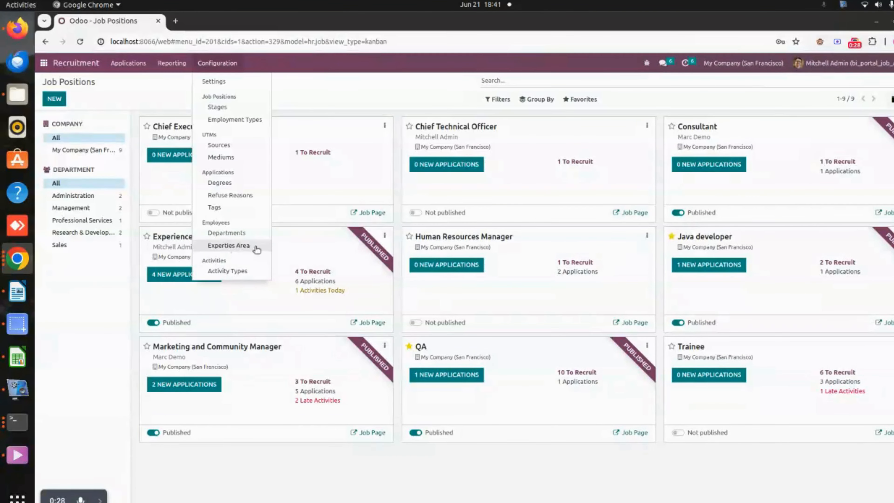
pyautogui.click(239, 233)
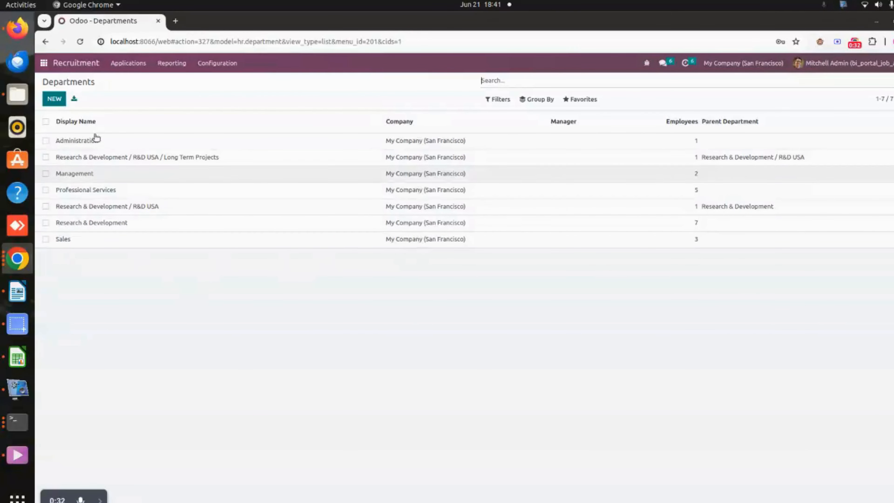
pyautogui.click(54, 99)
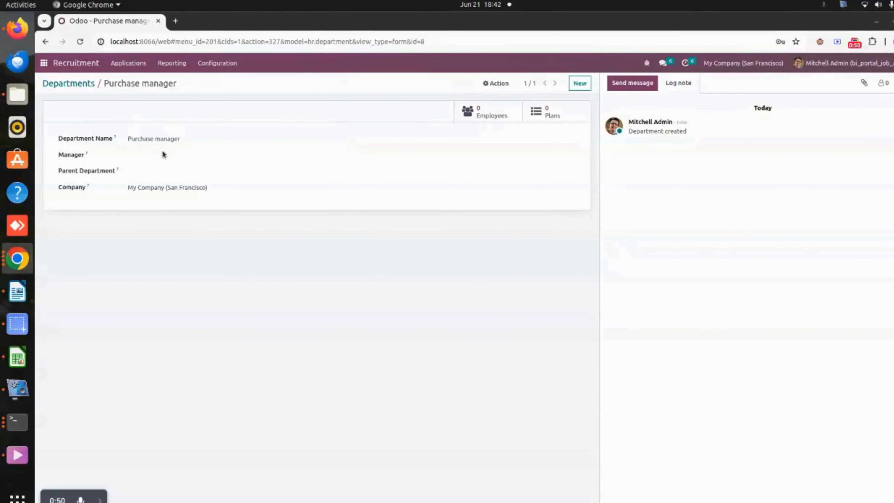
# Assign an employee as manager of the Purchase manager department, save it and return to the department list.
pyautogui.click(180, 154)
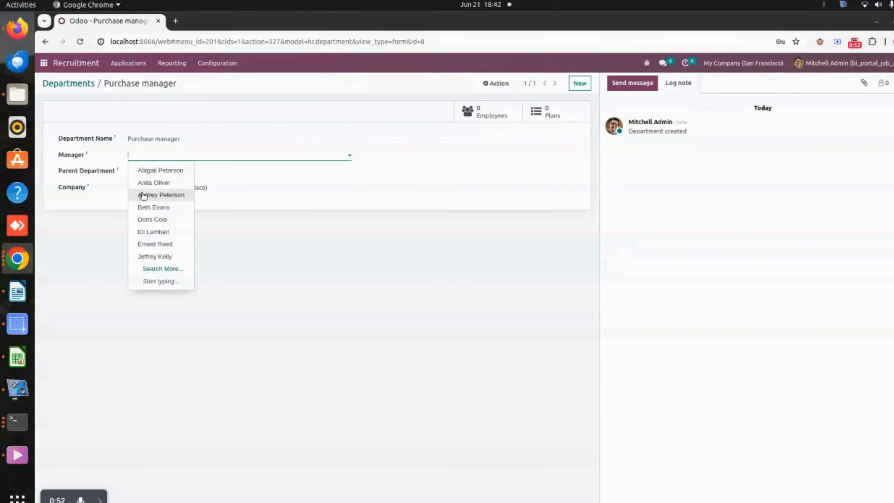
pyautogui.click(165, 195)
pyautogui.click(156, 170)
pyautogui.click(92, 220)
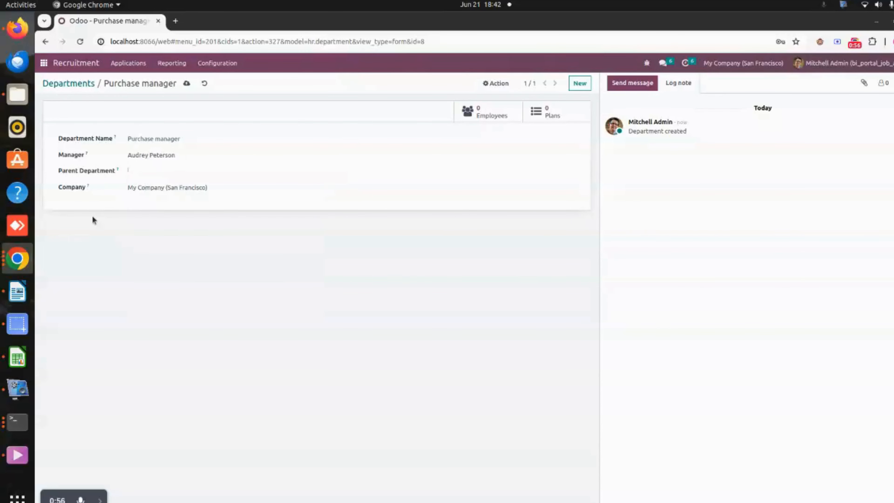
pyautogui.click(187, 83)
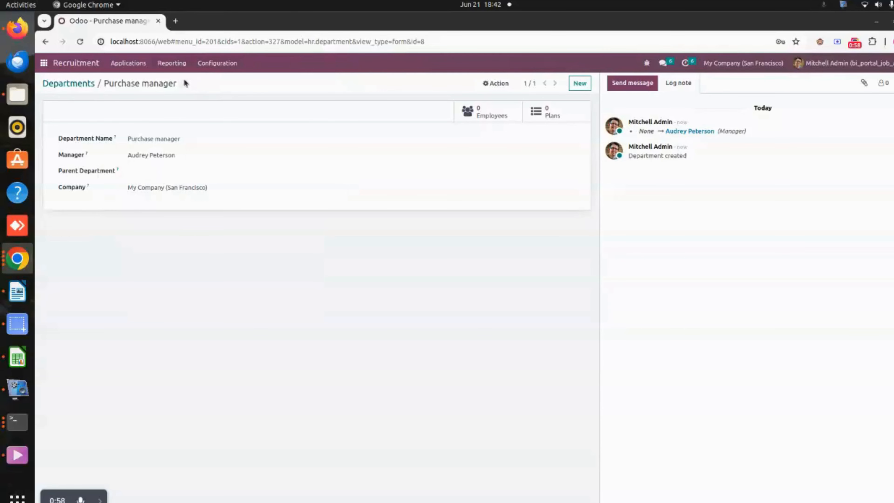
pyautogui.click(79, 86)
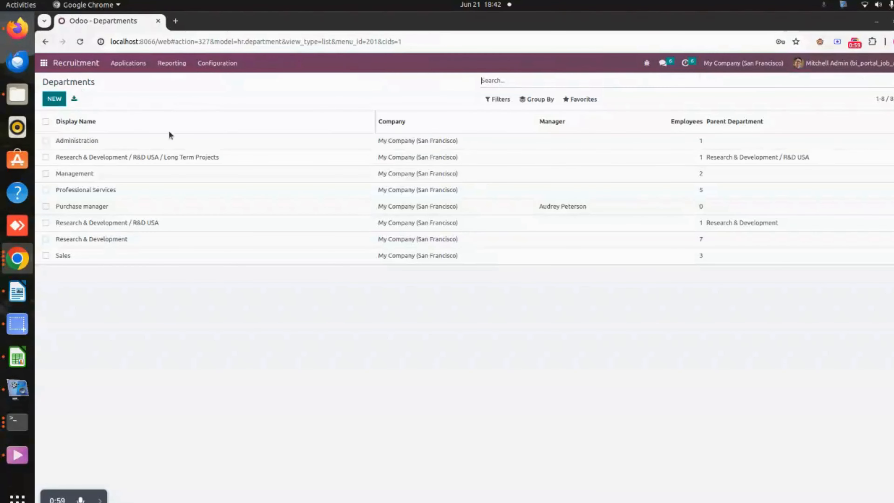
# Create an Experties Area named Purchase manager, linked to the Purchase manager department, and save it.
pyautogui.click(216, 65)
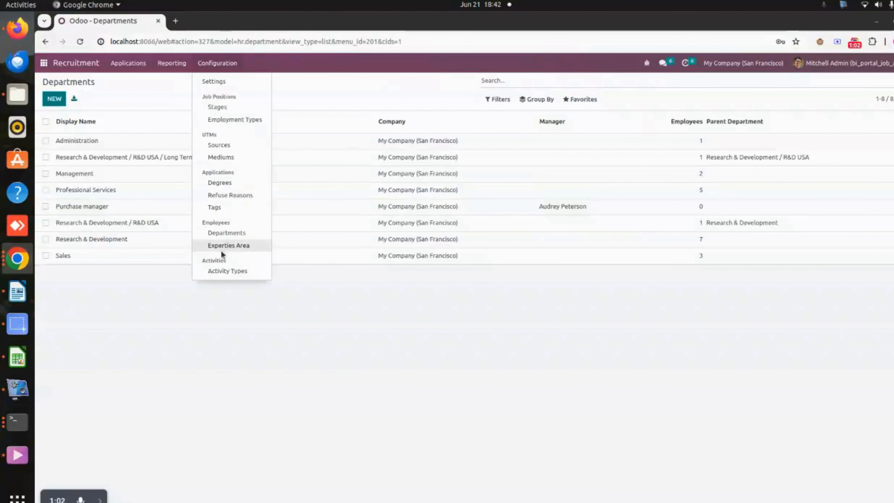
pyautogui.click(245, 245)
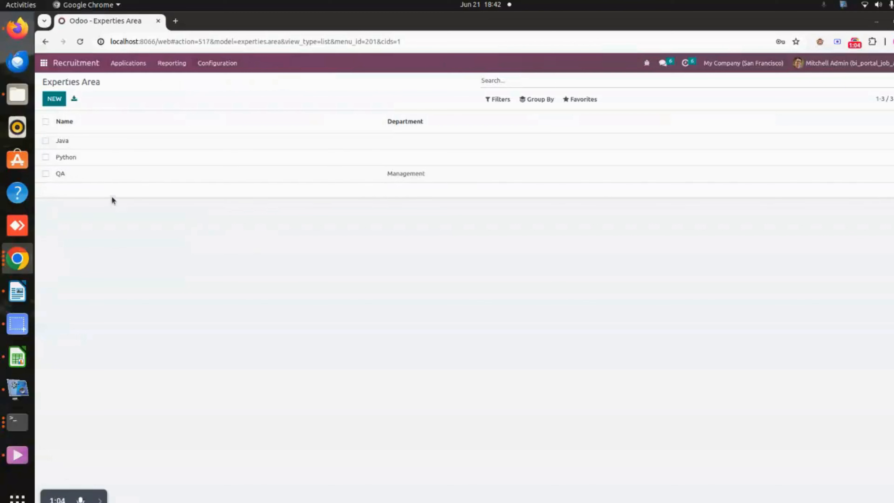
pyautogui.click(54, 99)
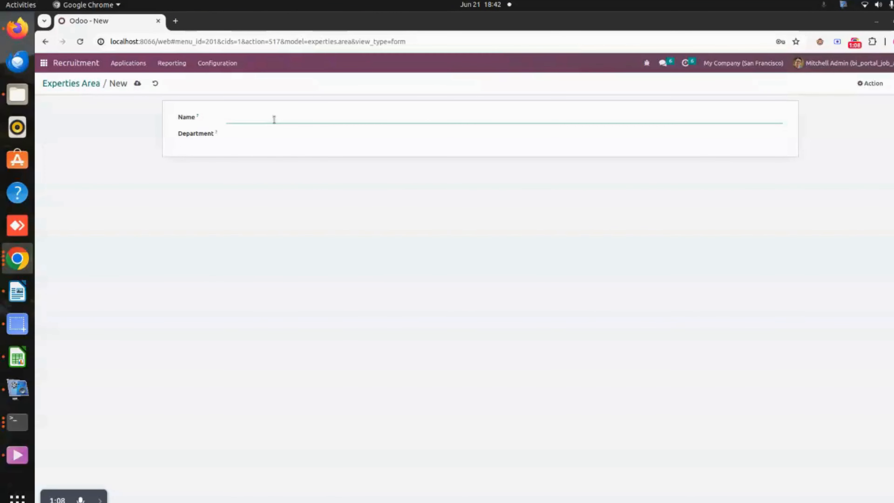
pyautogui.write('Purcha')
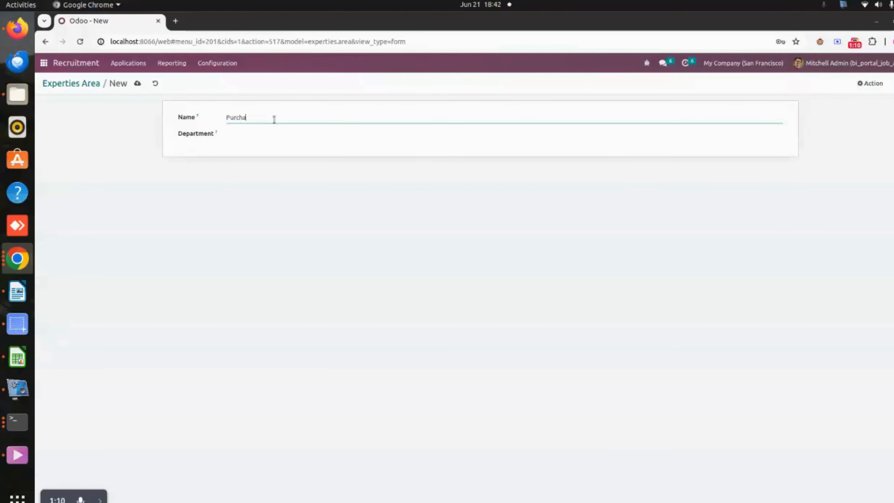
pyautogui.write('se manager')
pyautogui.click(242, 131)
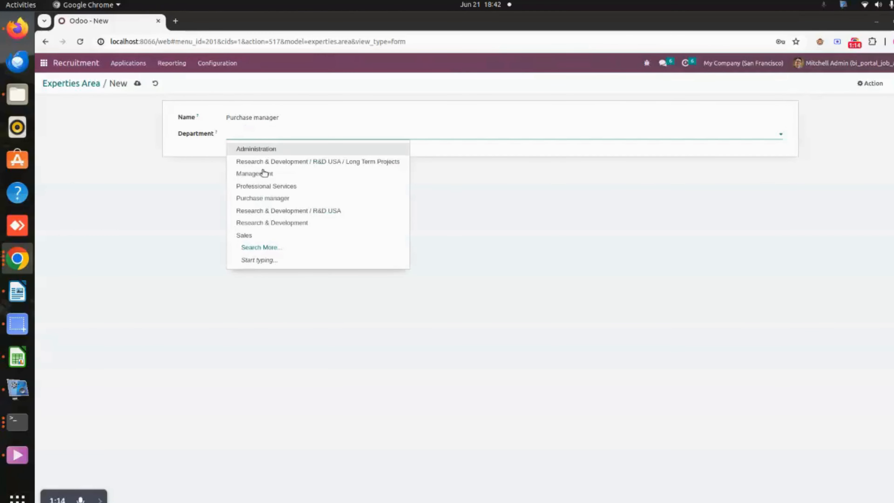
pyautogui.click(287, 199)
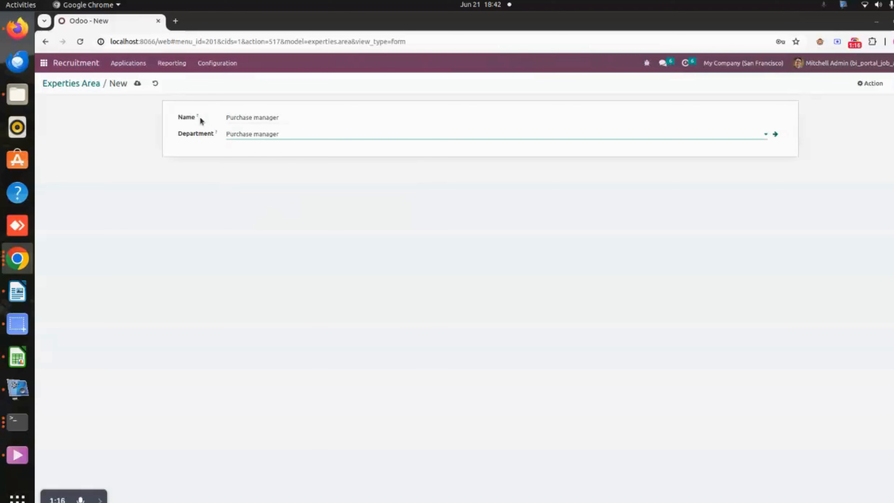
pyautogui.click(138, 83)
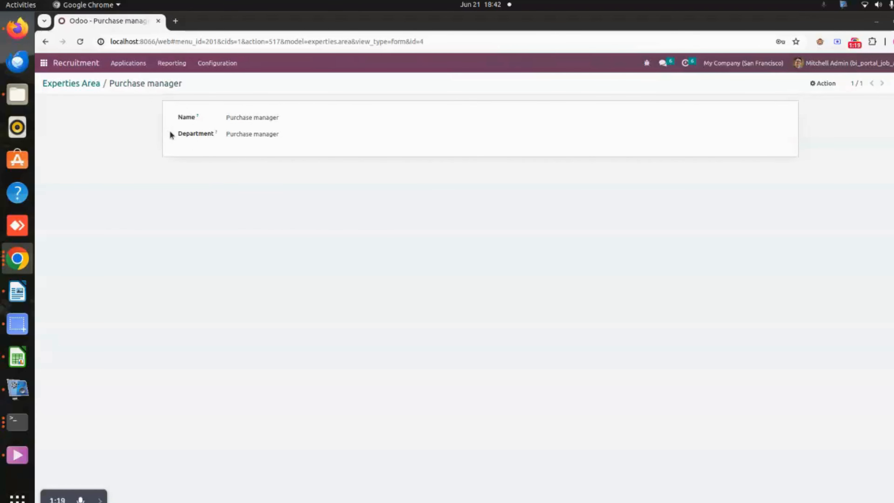
pyautogui.click(79, 84)
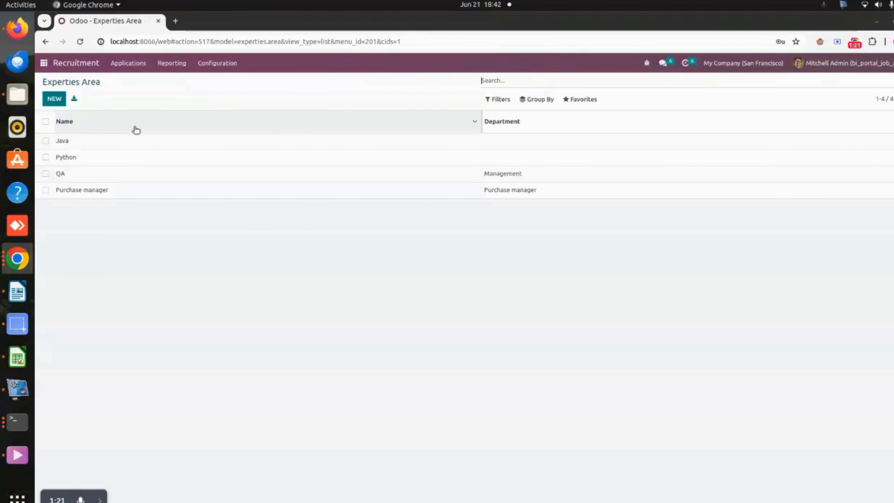
# Open the website's Job Posting form and enter Purchase manager as the job name.
pyautogui.click(44, 63)
pyautogui.click(654, 142)
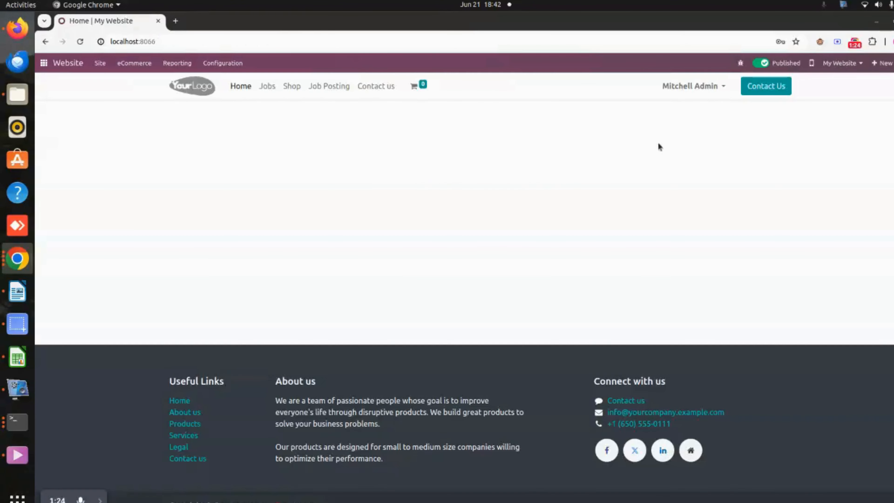
pyautogui.click(326, 88)
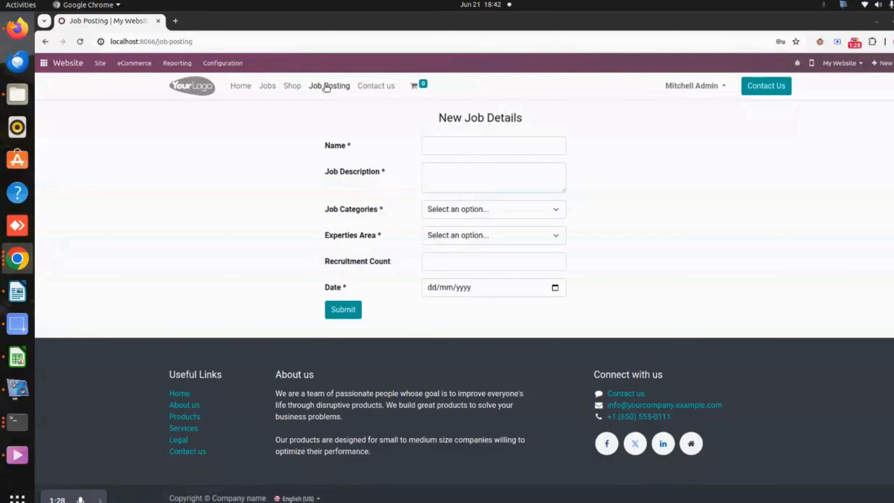
pyautogui.moveTo(439, 116); pyautogui.dragTo(651, 145)
pyautogui.click(650, 146)
pyautogui.click(444, 145)
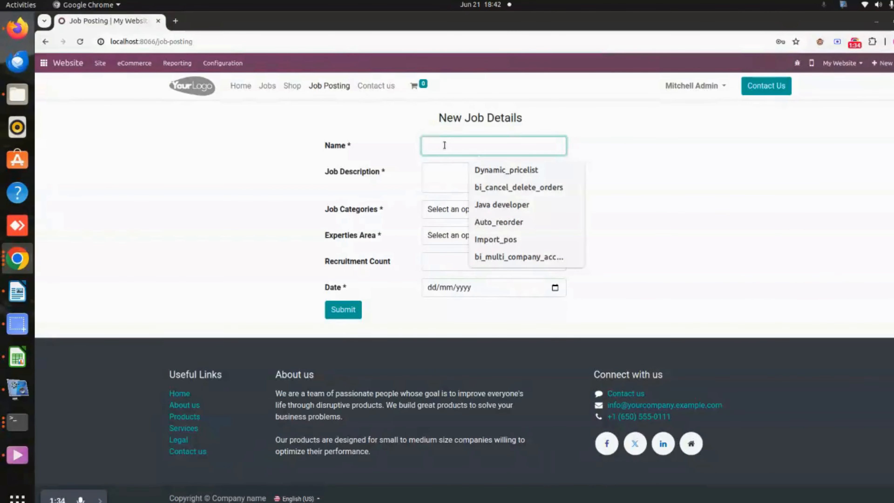
pyautogui.write('Pur')
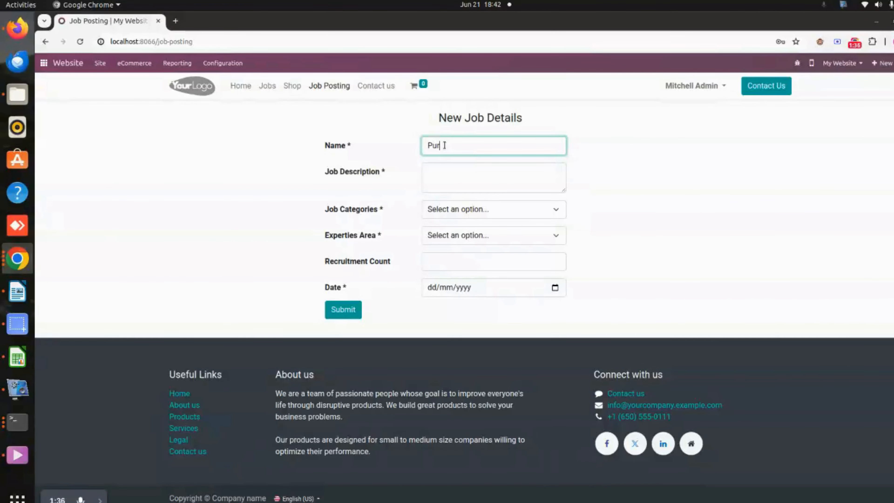
pyautogui.write('chase manager')
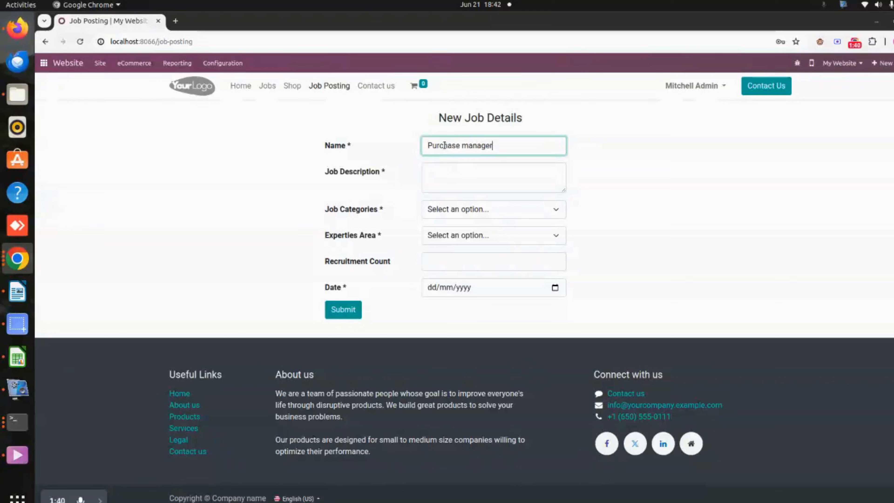
# Paste the copied text beginning "Develops a purchasing strategy." into the Job Description.
pyautogui.click(442, 167)
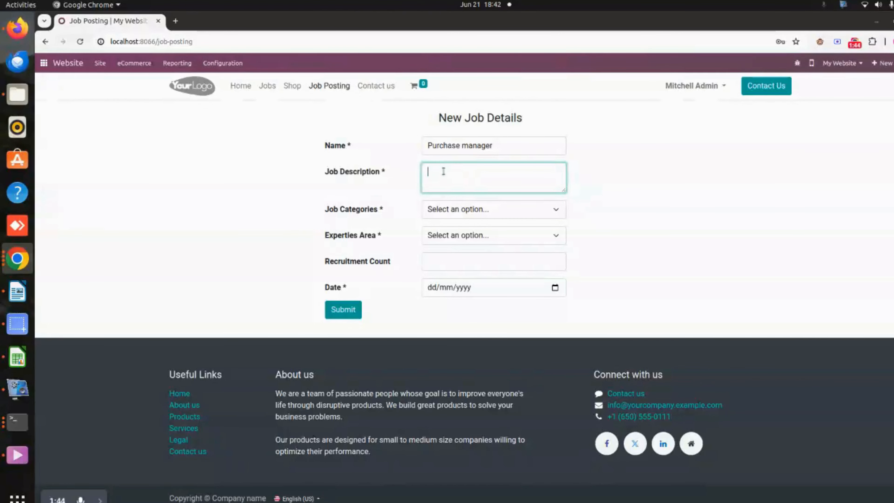
pyautogui.click(100, 498)
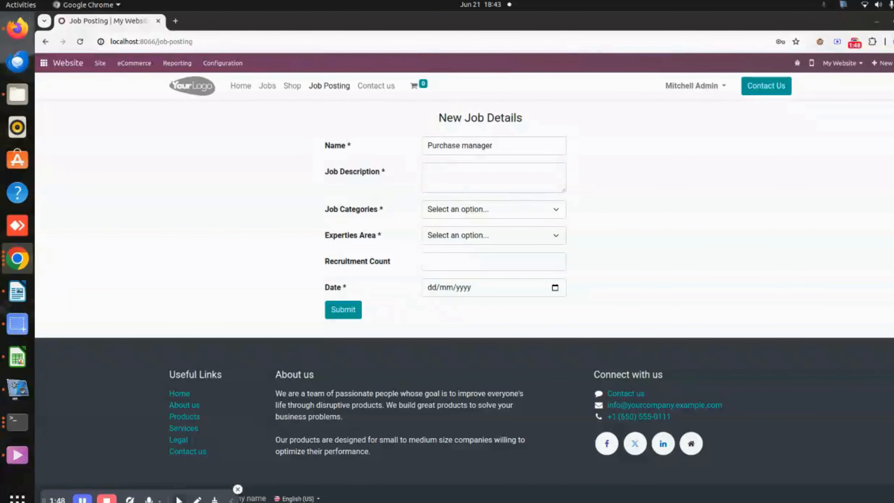
pyautogui.click(231, 500)
pyautogui.click(441, 170)
pyautogui.hotkey('ctrl', 'v')
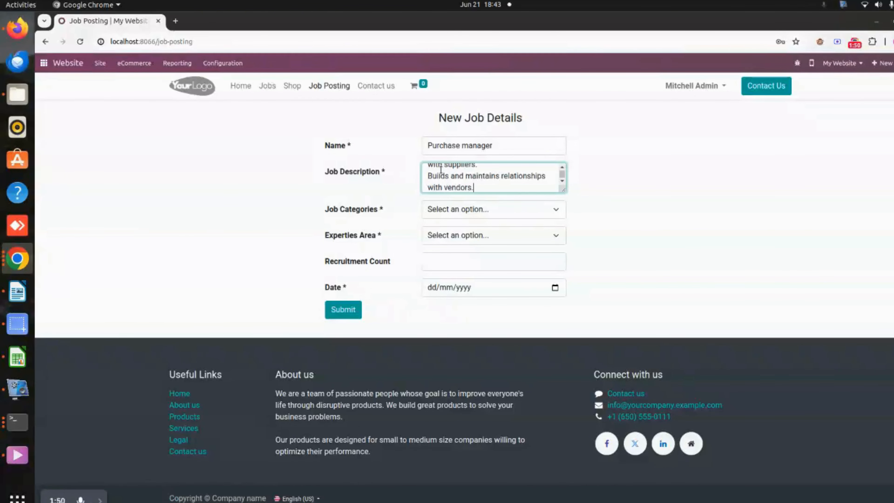
pyautogui.scroll(3, 444, 172)
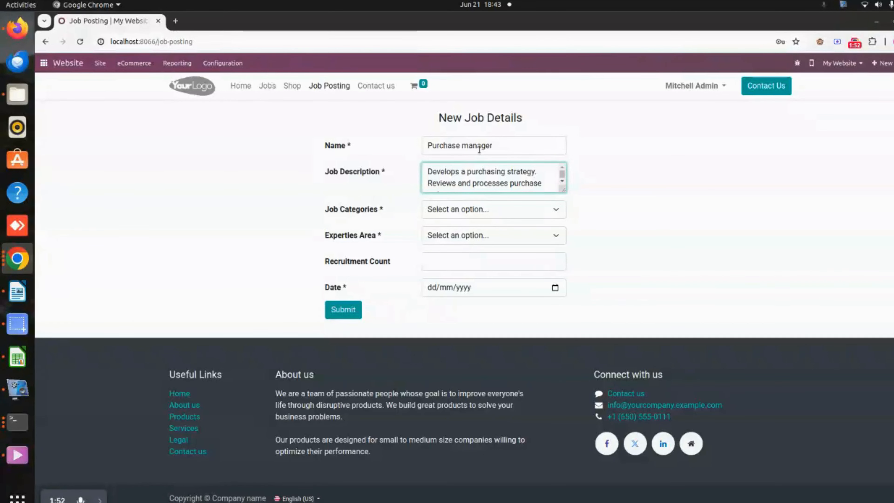
# Set both the Job Categories and Experties Area of the new job to Purchase manager.
pyautogui.click(466, 211)
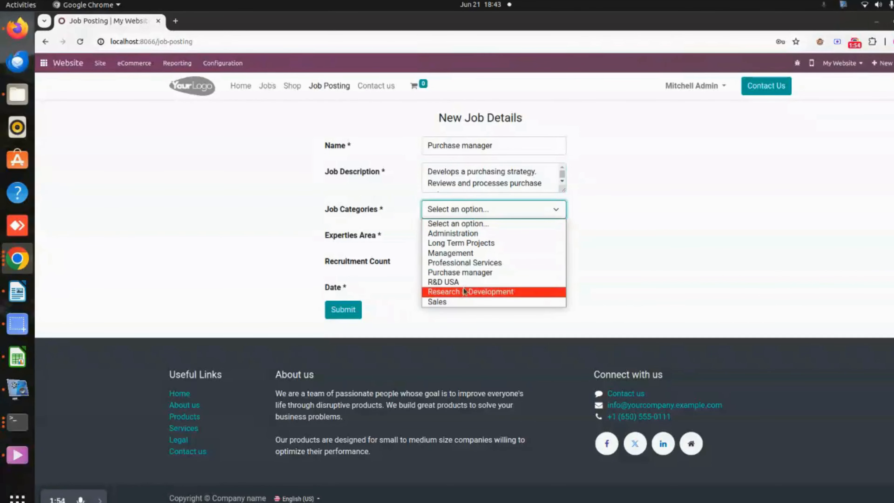
pyautogui.click(470, 272)
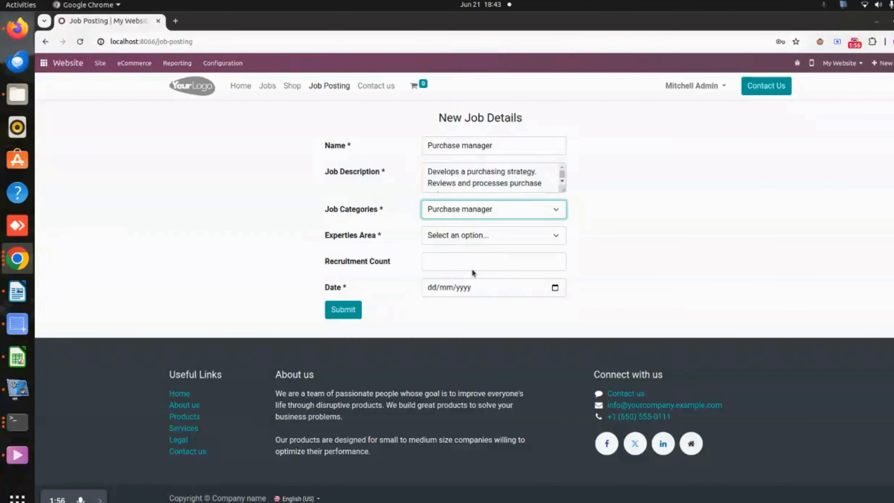
pyautogui.click(454, 238)
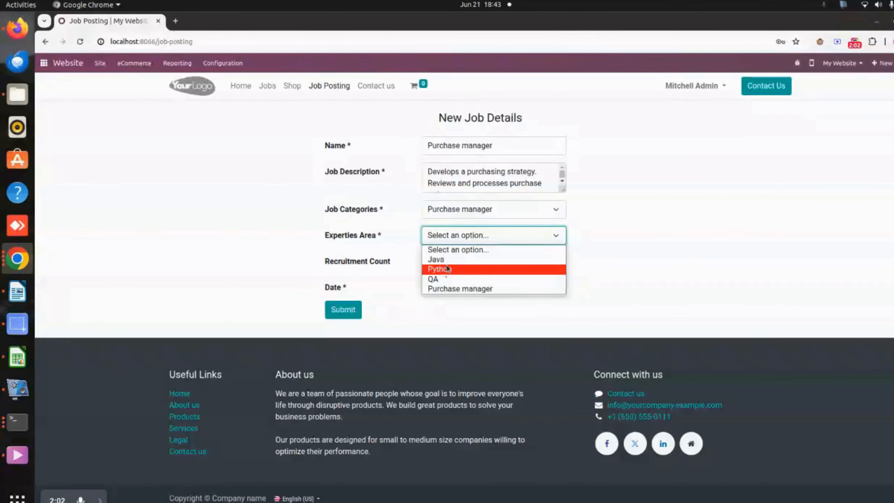
pyautogui.click(468, 289)
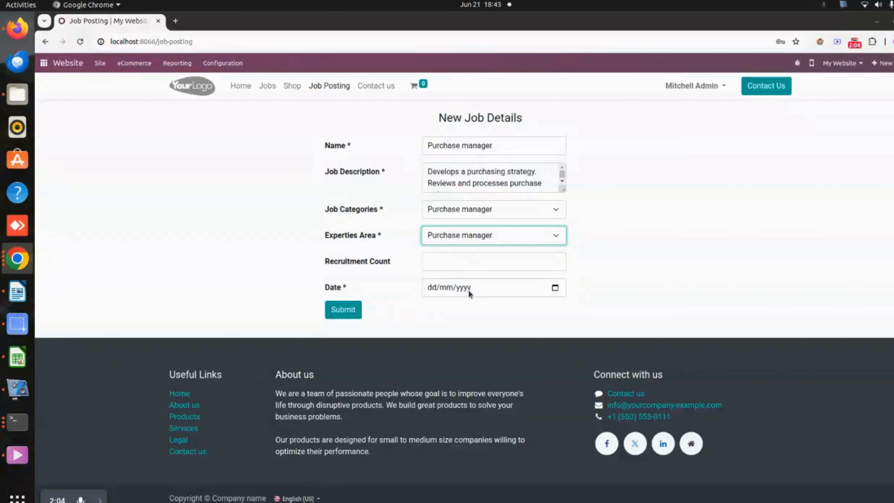
# Set the new job's Recruitment Count to 10.
pyautogui.click(461, 261)
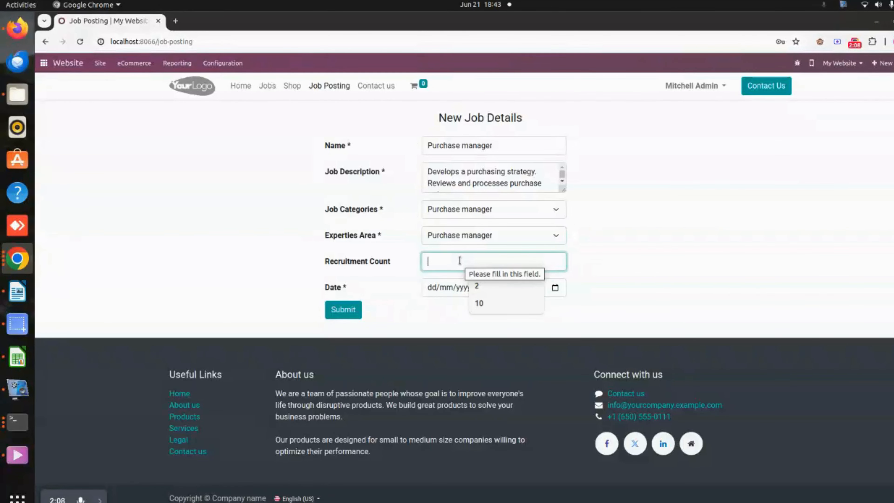
pyautogui.write('10')
pyautogui.click(449, 314)
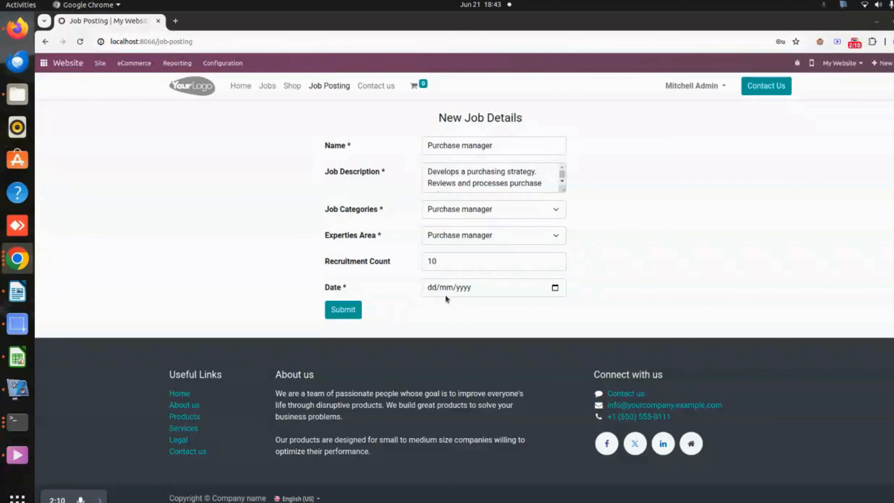
# Set the job's date to 30/06/2024 and submit the job posting.
pyautogui.click(432, 287)
pyautogui.click(555, 287)
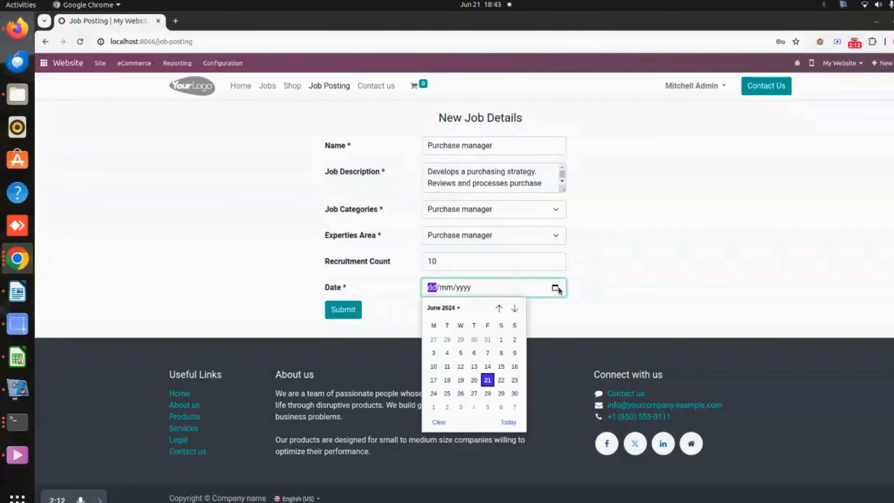
pyautogui.click(514, 394)
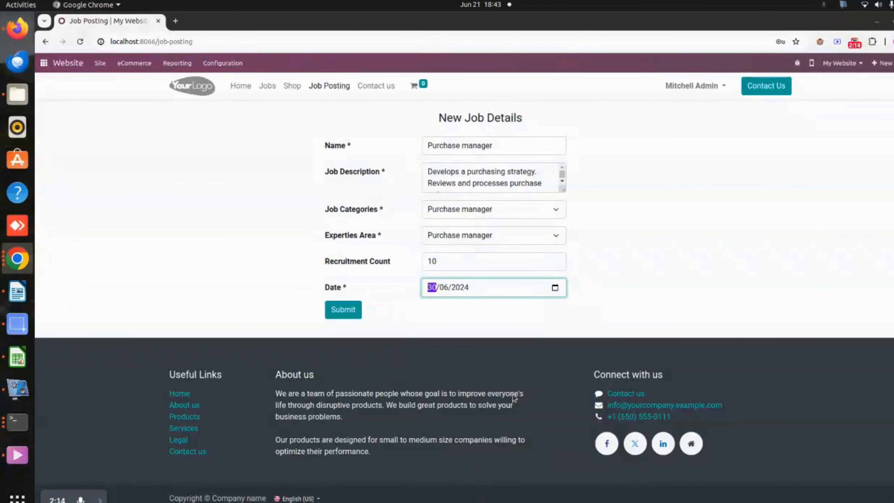
pyautogui.click(484, 327)
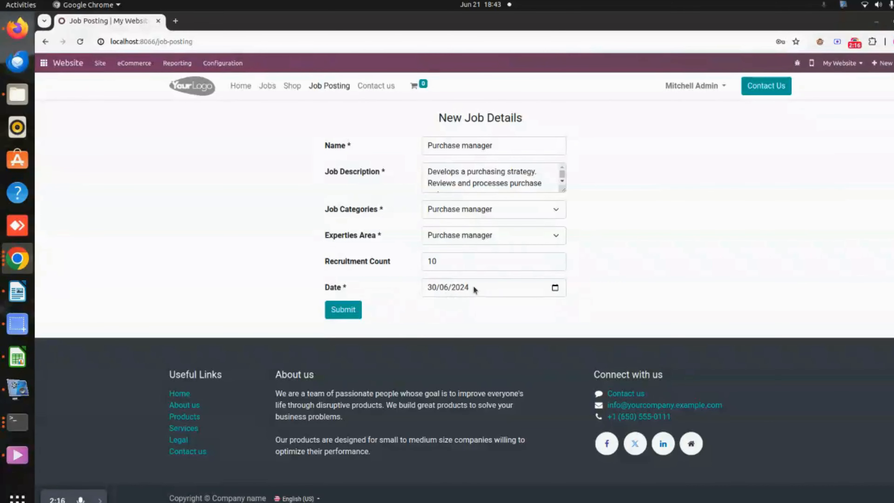
pyautogui.click(354, 311)
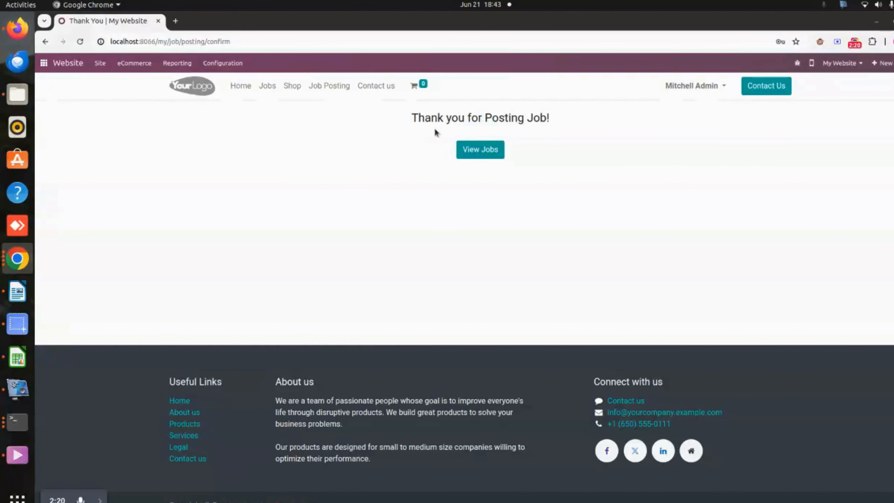
# Open the newly posted Purchase manager job from the website's job list and publish it.
pyautogui.click(477, 153)
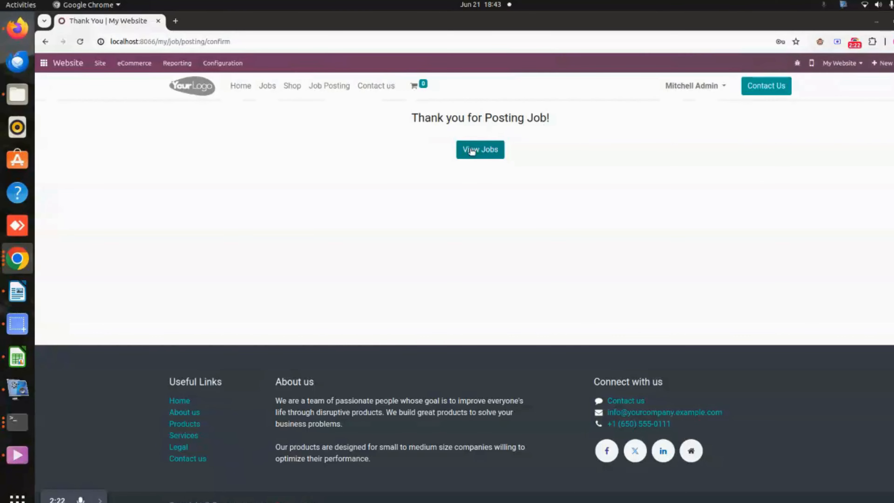
pyautogui.scroll(-15, 445, 274)
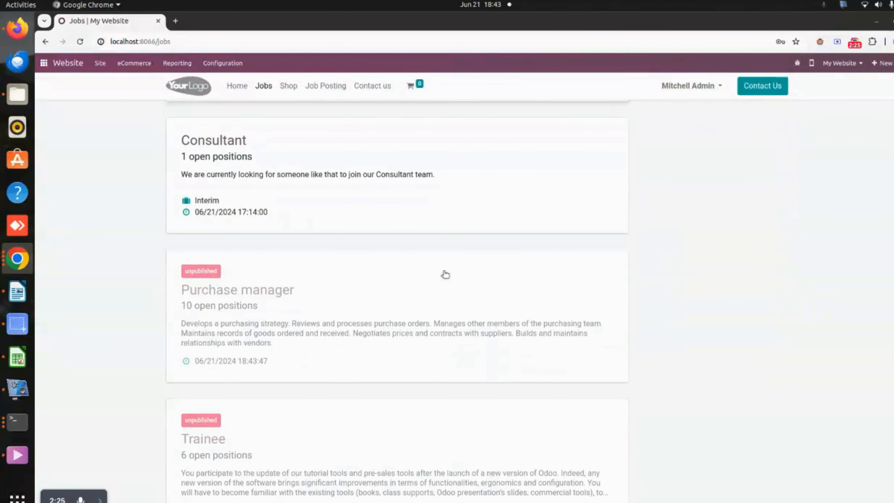
pyautogui.click(298, 303)
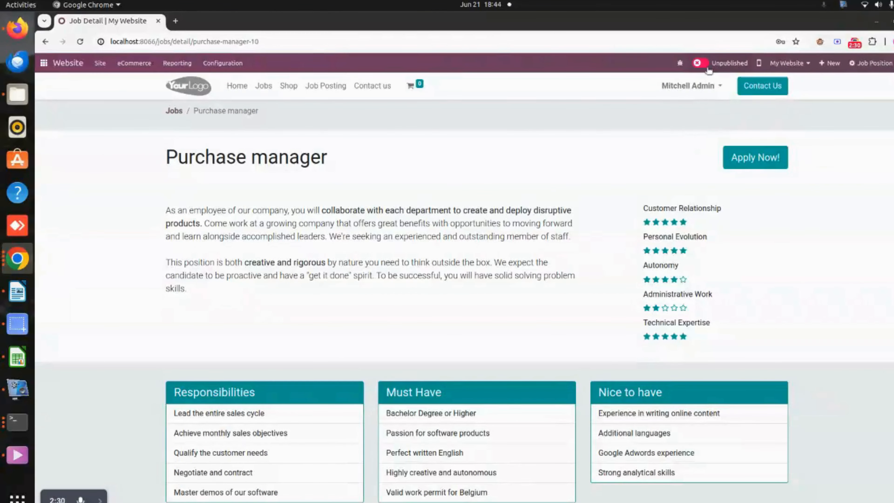
pyautogui.click(701, 65)
# Review the published Purchase manager job page and return to the job offers list.
pyautogui.scroll(-15, 386, 303)
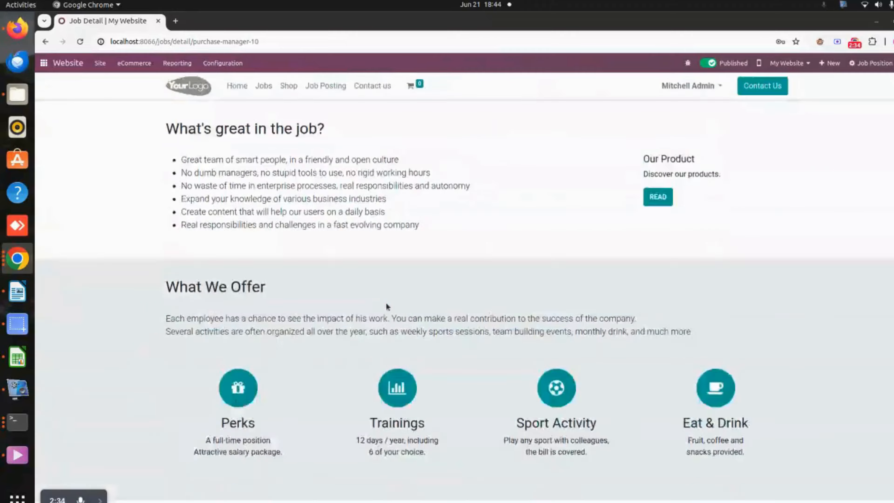
pyautogui.scroll(-5, 386, 303)
pyautogui.scroll(20, 385, 303)
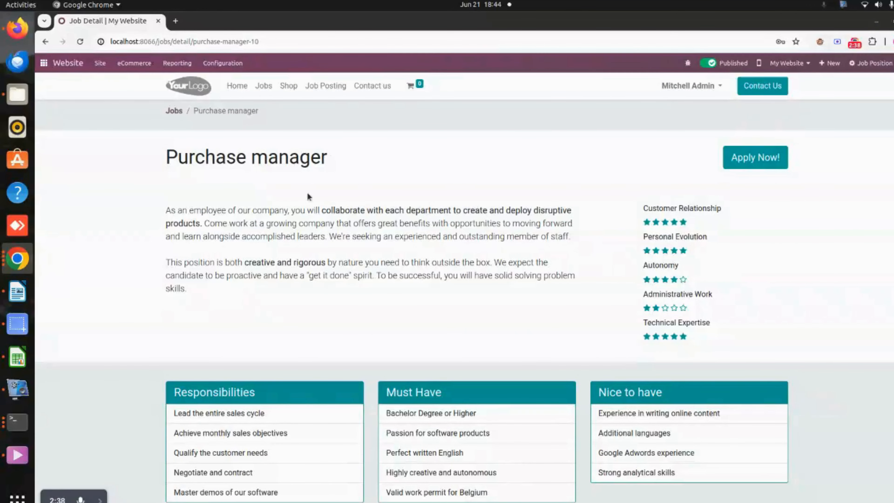
pyautogui.scroll(-8, 312, 273)
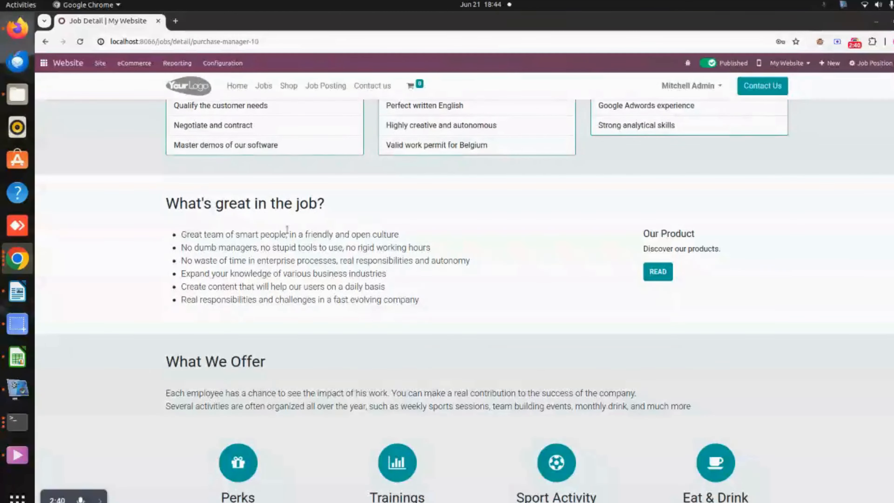
pyautogui.scroll(10, 319, 319)
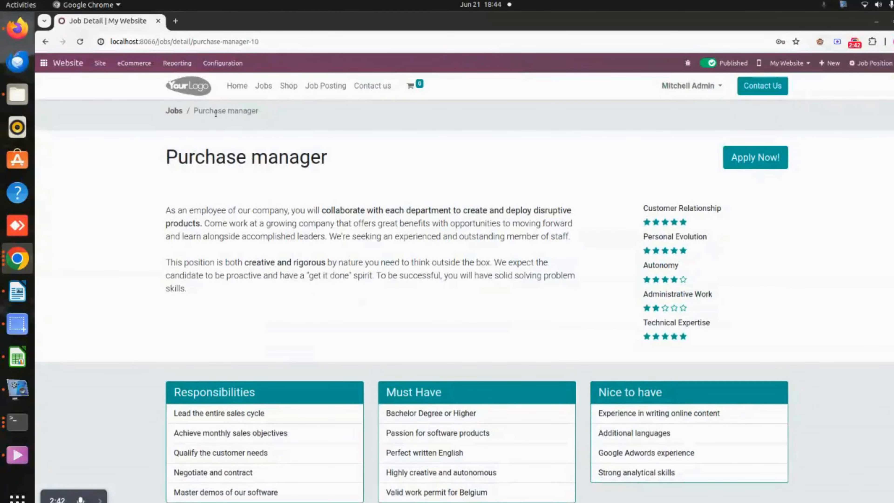
pyautogui.click(175, 115)
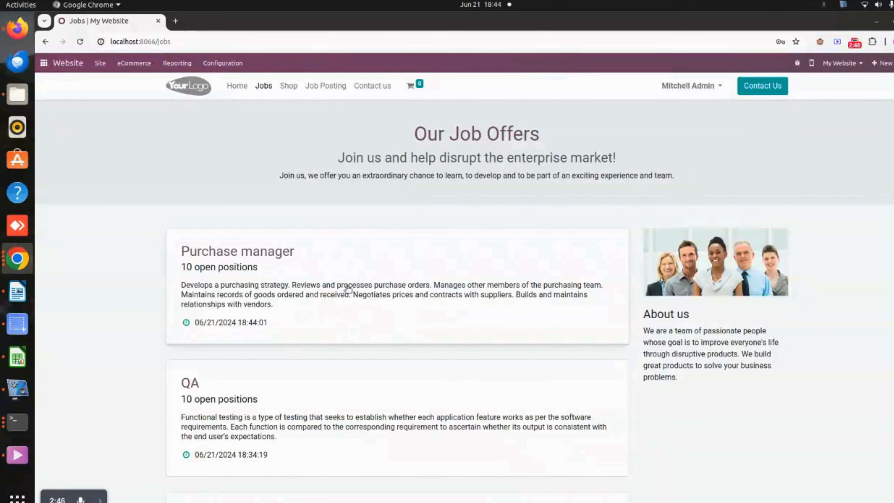
# Switch to the portal user's incognito browser window and check that user's access to the Job Posting page.
pyautogui.click(17, 259)
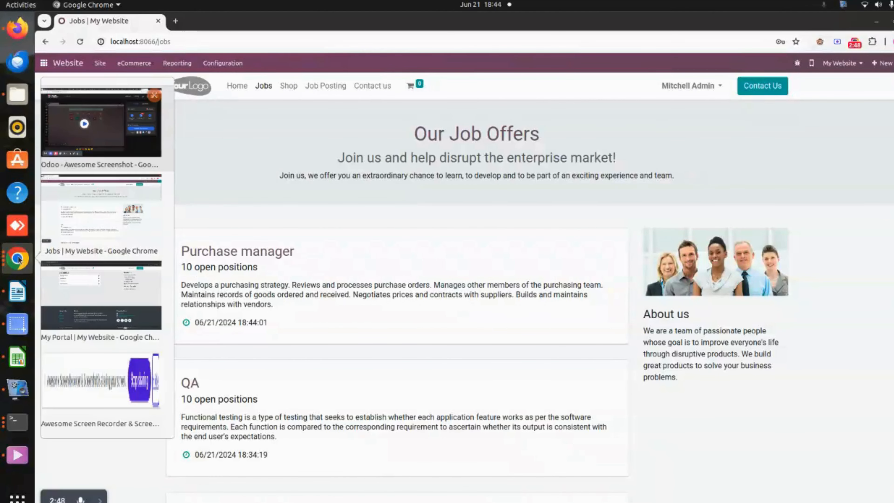
pyautogui.click(98, 289)
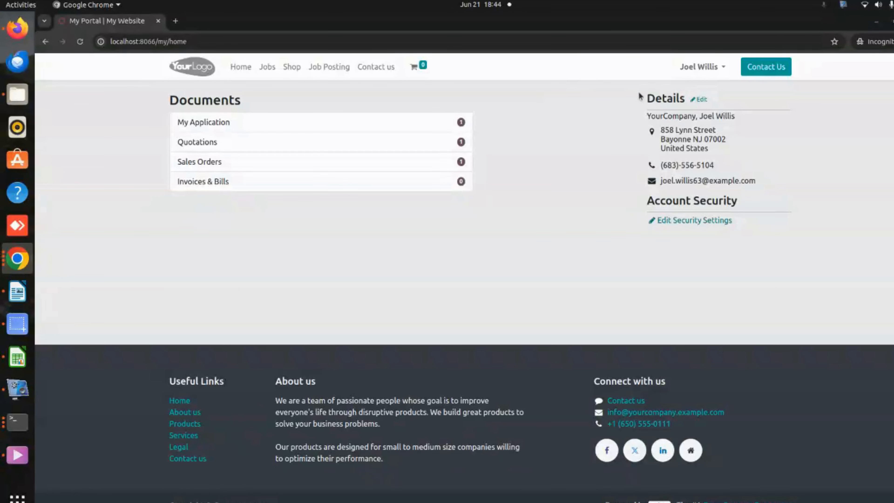
pyautogui.click(333, 72)
pyautogui.moveTo(374, 100); pyautogui.dragTo(580, 105)
pyautogui.click(605, 129)
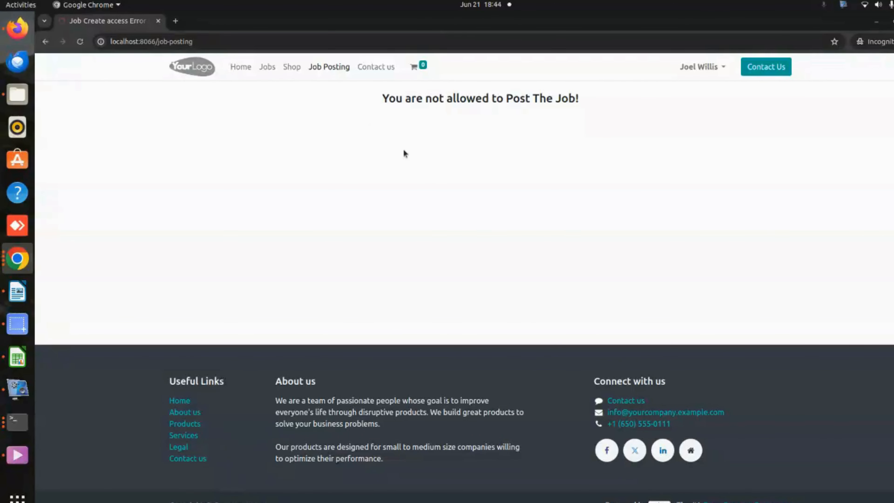
# Open the Purchase manager job from the job offers as the portal user and start an application for it.
pyautogui.click(264, 67)
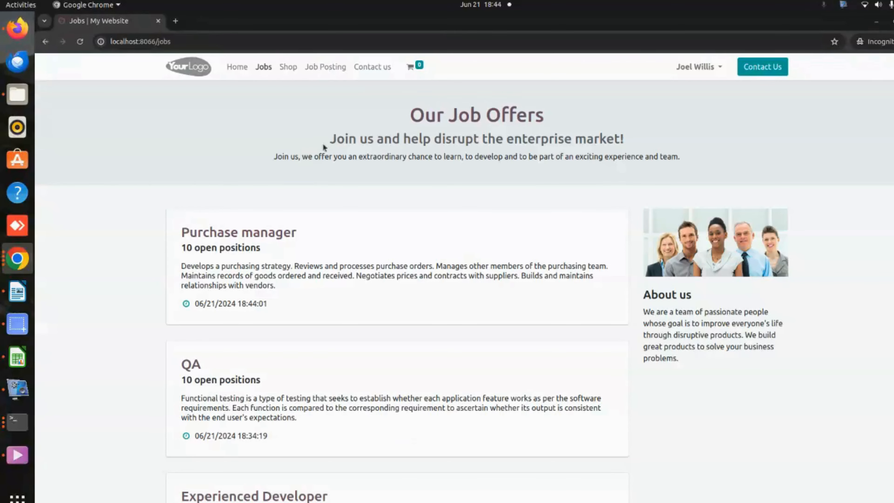
pyautogui.scroll(-10, 452, 232)
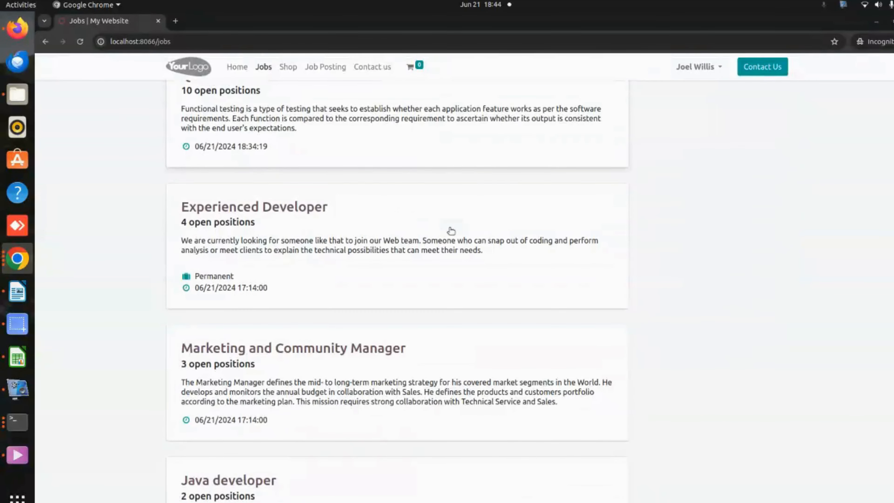
pyautogui.scroll(10, 451, 231)
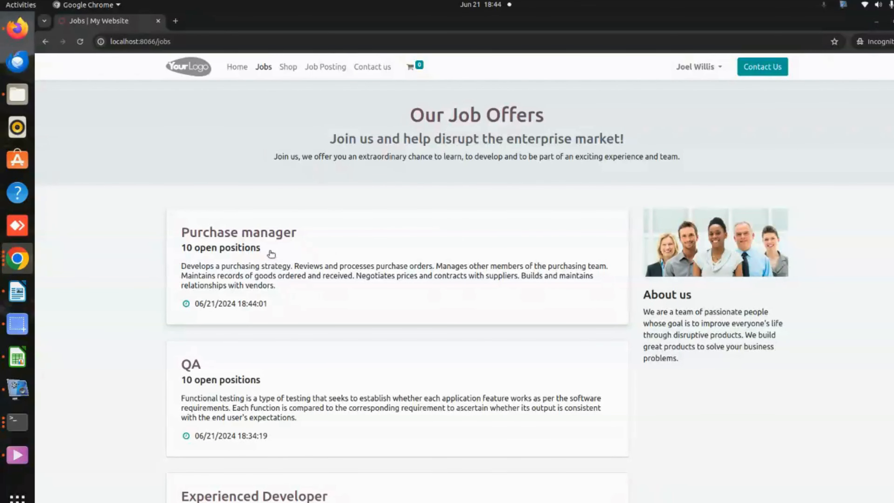
pyautogui.click(275, 232)
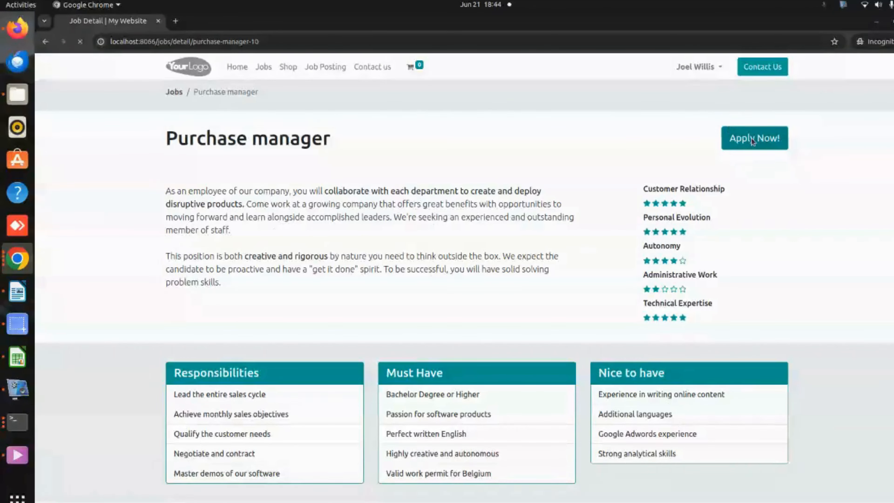
pyautogui.click(752, 140)
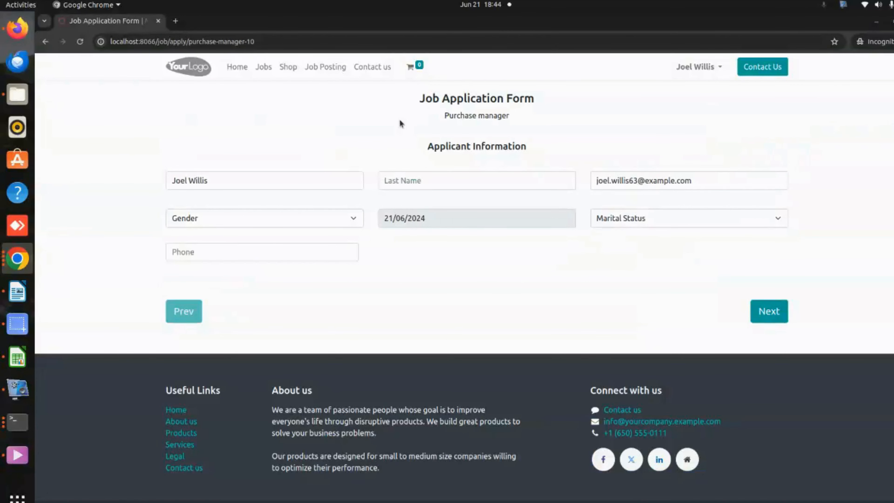
# Examine the application form's title, job name and Applicant Information heading.
pyautogui.moveTo(419, 99); pyautogui.dragTo(557, 105)
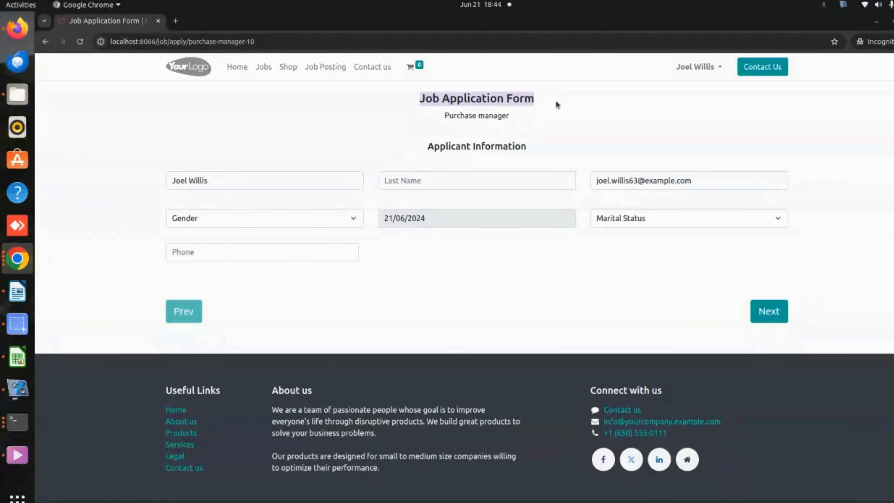
pyautogui.click(557, 105)
pyautogui.moveTo(435, 117); pyautogui.dragTo(548, 121)
pyautogui.click(549, 121)
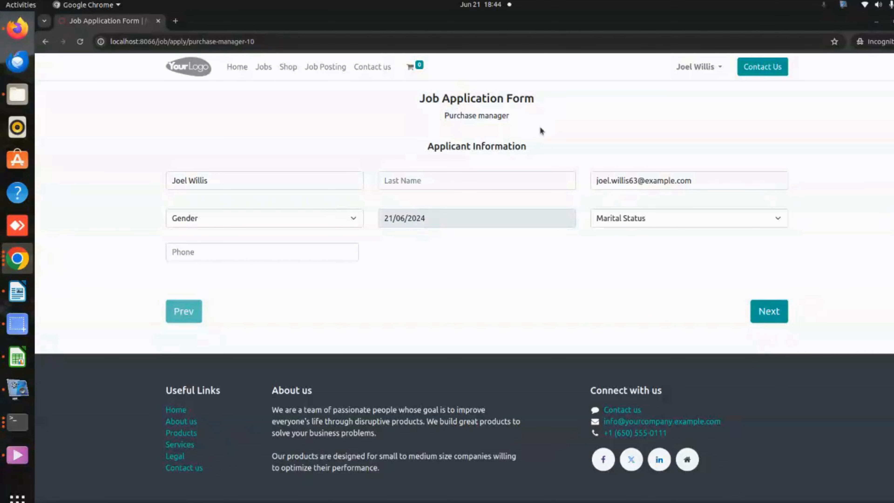
pyautogui.moveTo(424, 148); pyautogui.dragTo(560, 151)
pyautogui.click(559, 151)
# Enter the applicant's last name and set the gender to Male, leaving the date as it is.
pyautogui.click(428, 181)
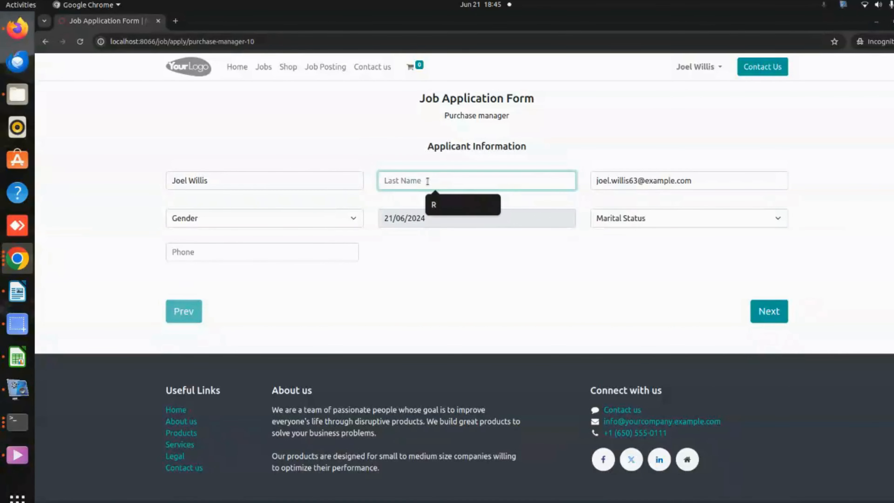
pyautogui.write('T')
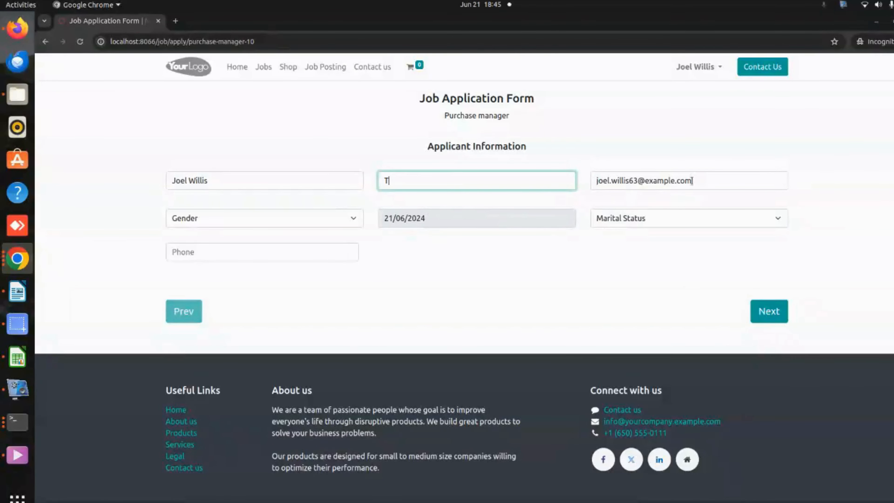
pyautogui.click(285, 216)
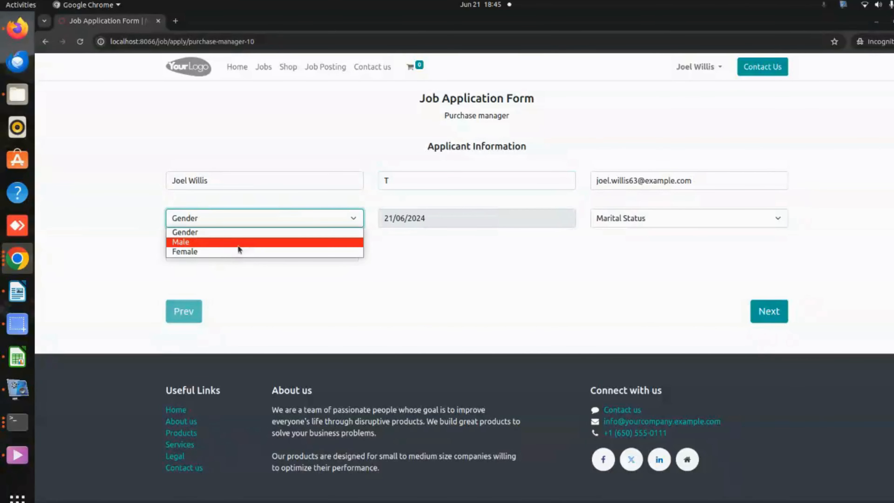
pyautogui.click(240, 240)
pyautogui.click(437, 218)
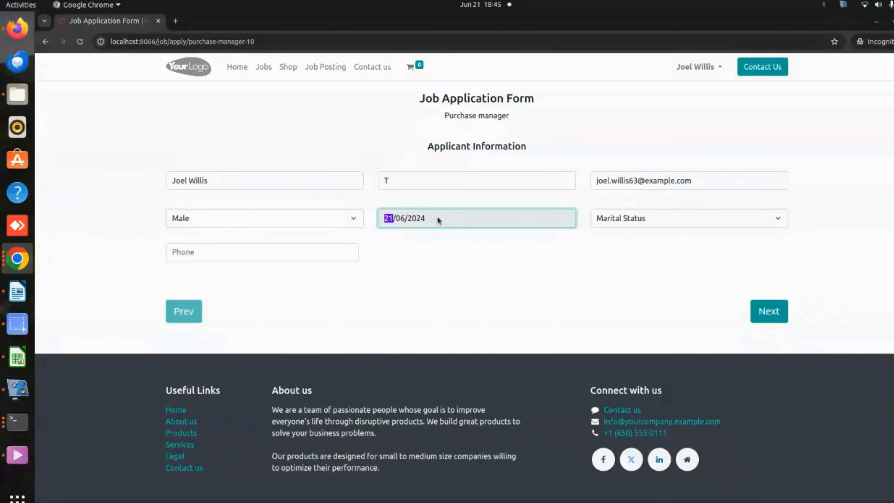
pyautogui.click(446, 245)
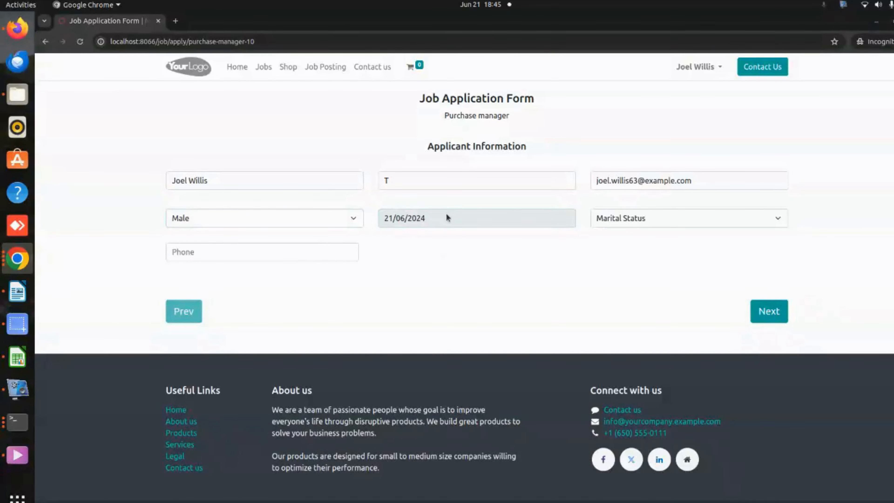
# Set the applicant's marital status to Married.
pyautogui.click(637, 219)
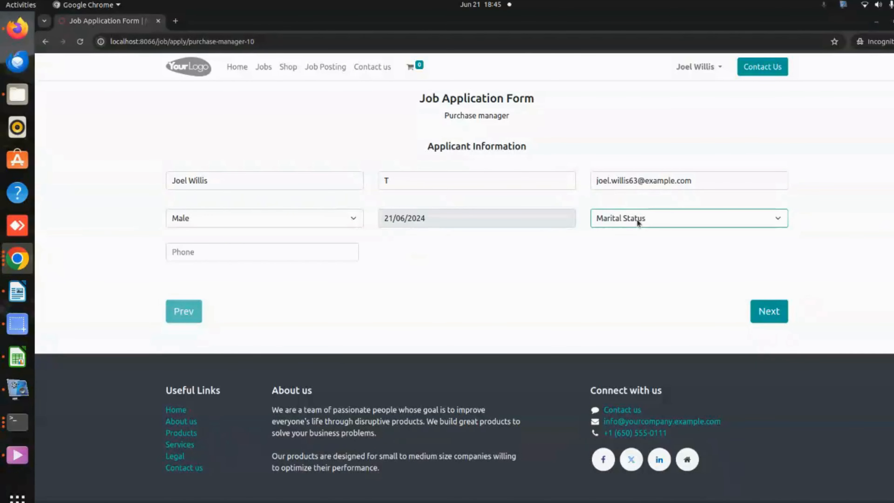
pyautogui.click(621, 242)
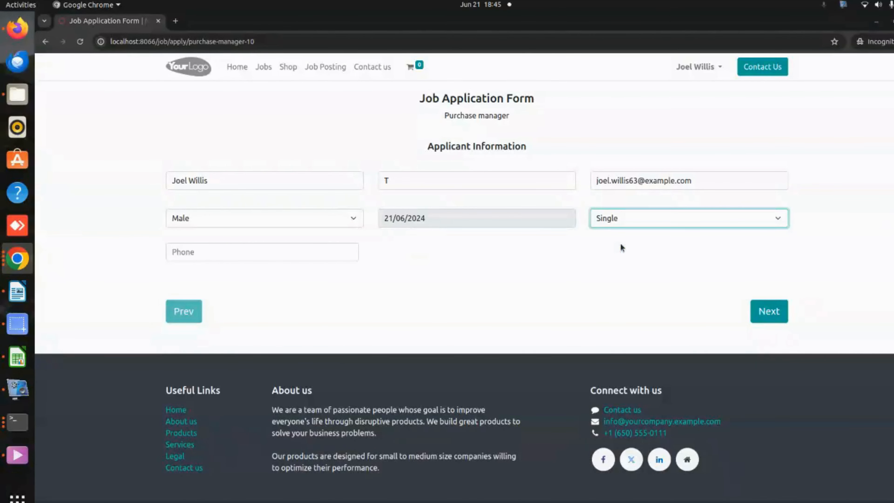
pyautogui.click(621, 221)
pyautogui.click(625, 250)
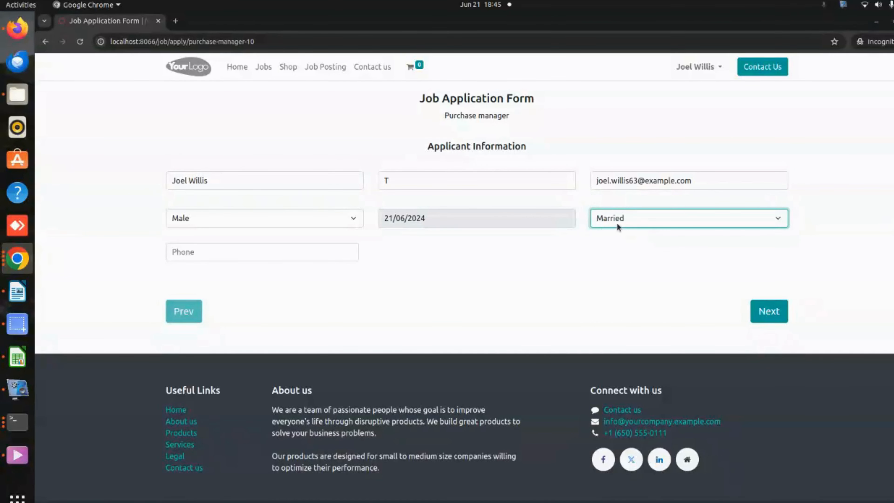
# Enter the applicant's phone number and continue to the Applicant Address page.
pyautogui.click(215, 252)
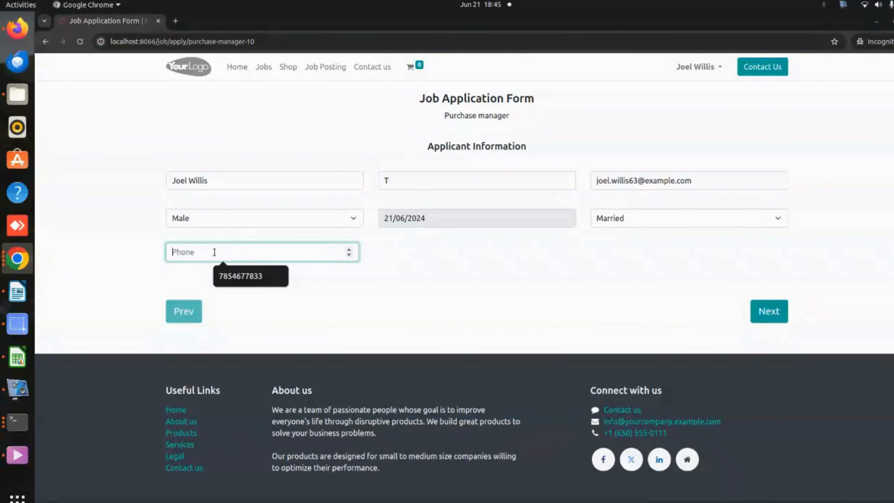
pyautogui.write('75757575')
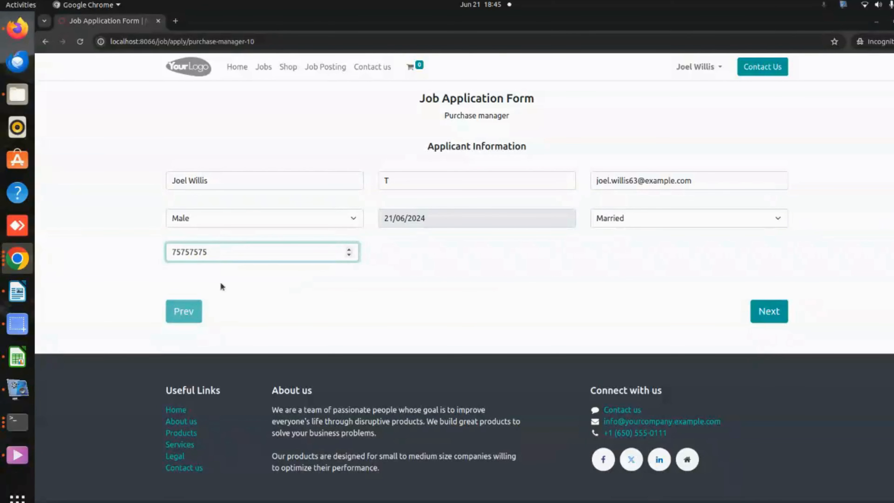
pyautogui.write('3')
pyautogui.click(762, 313)
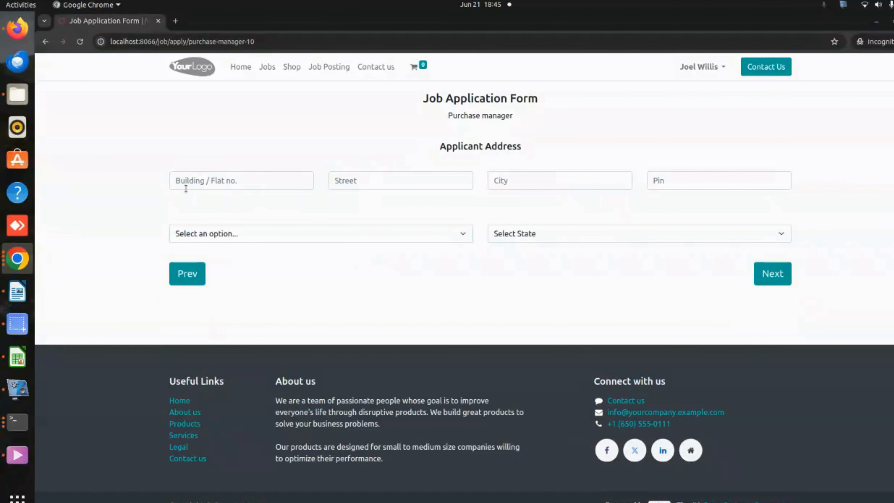
# Fill in the applicant's building number, street, city and postal code, reusing the saved suggestions for the last three.
pyautogui.click(244, 179)
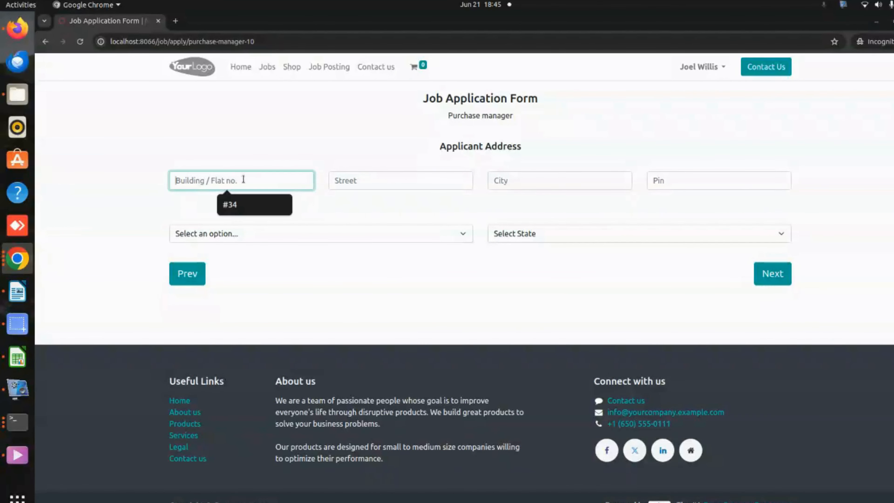
pyautogui.write('#56')
pyautogui.click(409, 181)
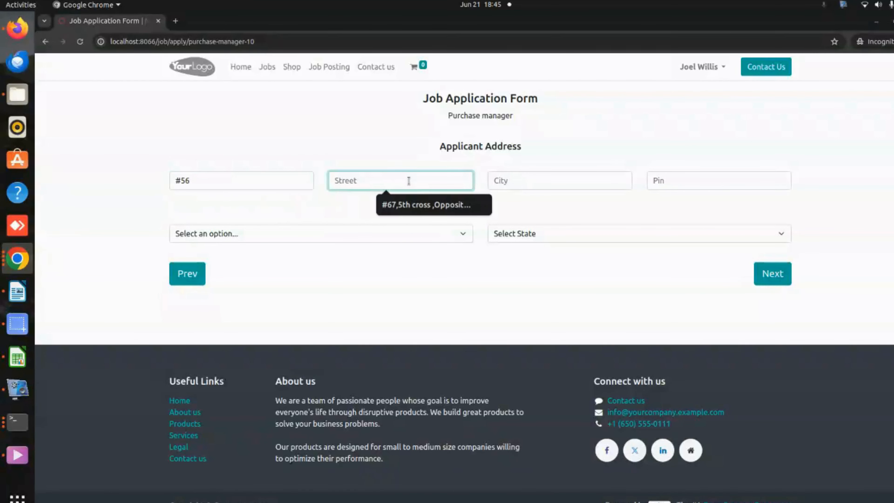
pyautogui.click(412, 207)
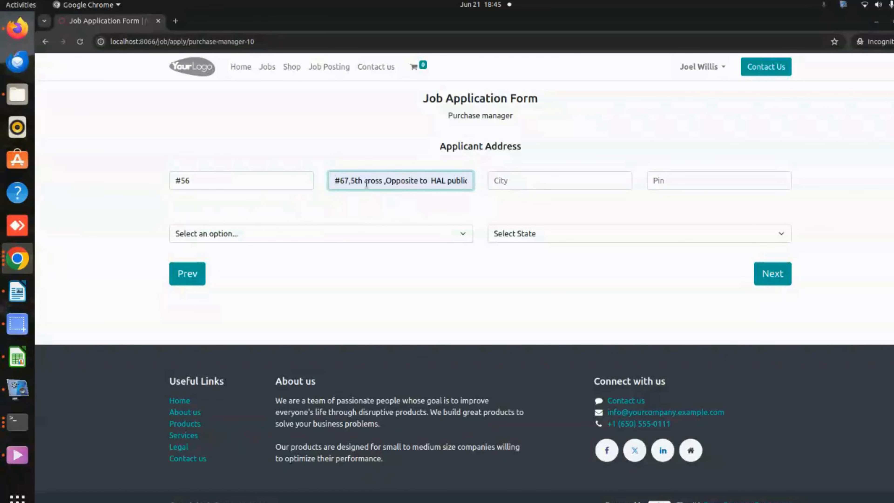
pyautogui.click(500, 181)
pyautogui.click(595, 204)
pyautogui.click(681, 175)
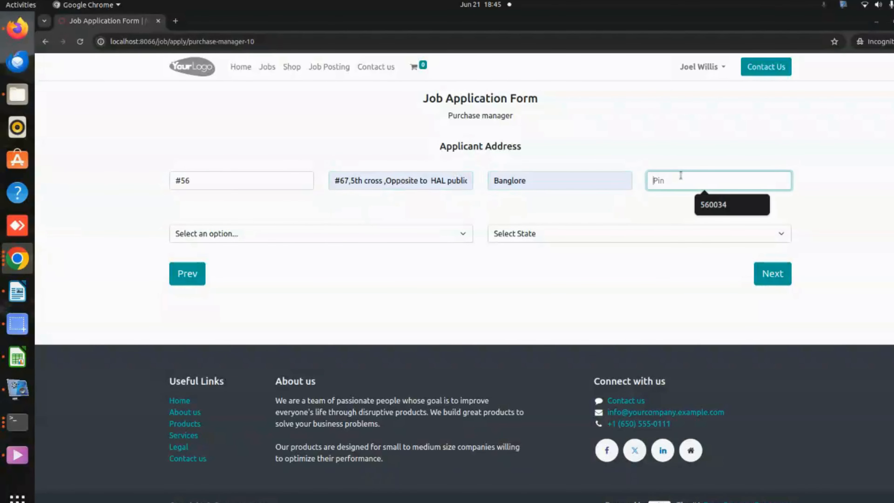
pyautogui.click(718, 205)
# Set the applicant's country to India and the state to Karnataka.
pyautogui.click(242, 235)
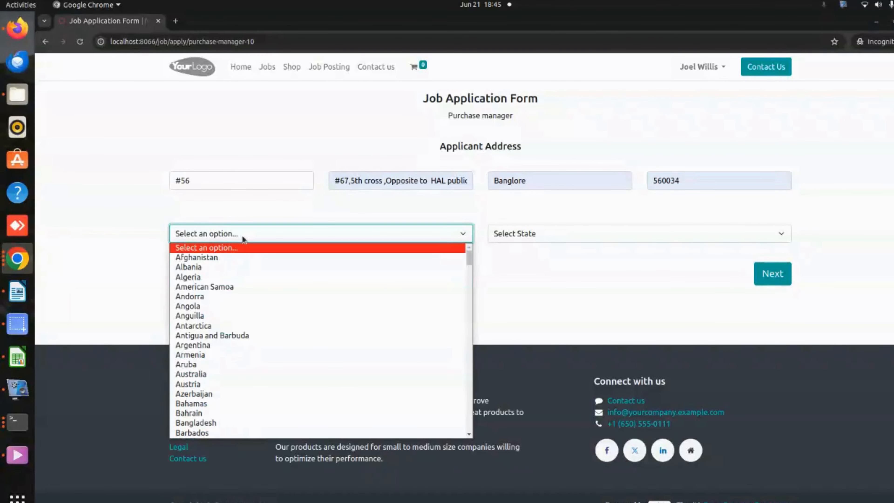
pyautogui.write('india')
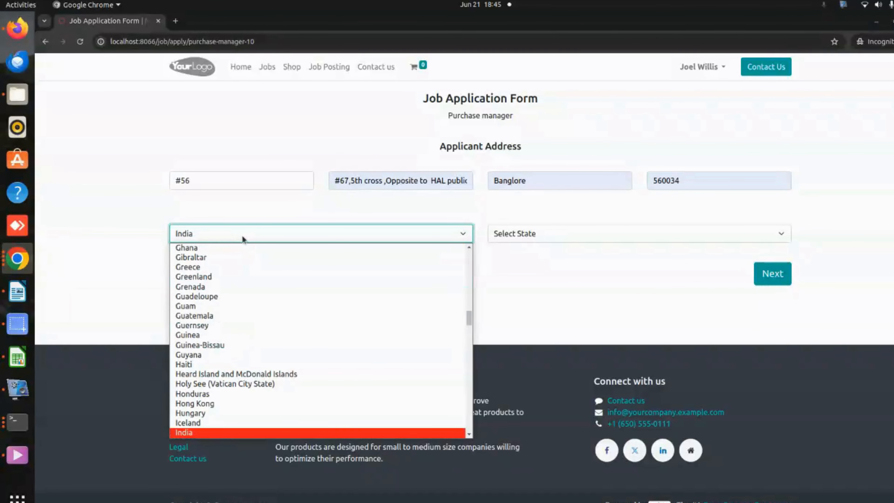
pyautogui.click(206, 425)
pyautogui.click(205, 233)
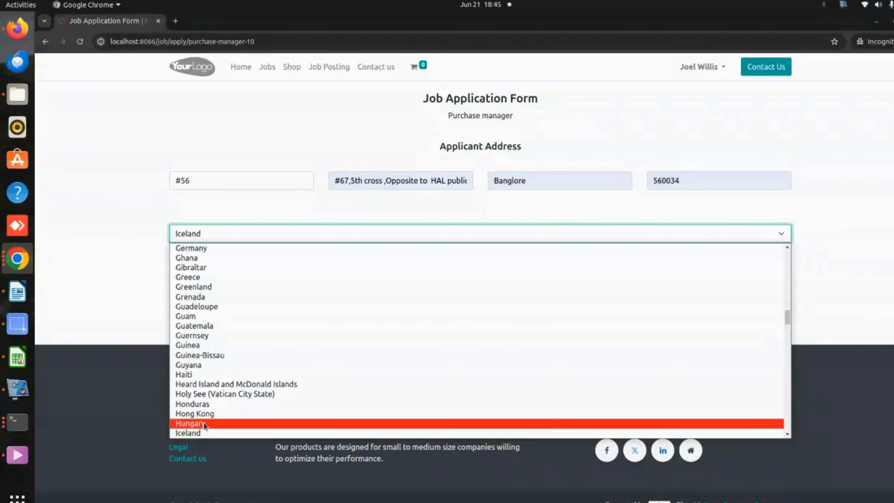
pyautogui.scroll(-2, 203, 422)
pyautogui.click(201, 392)
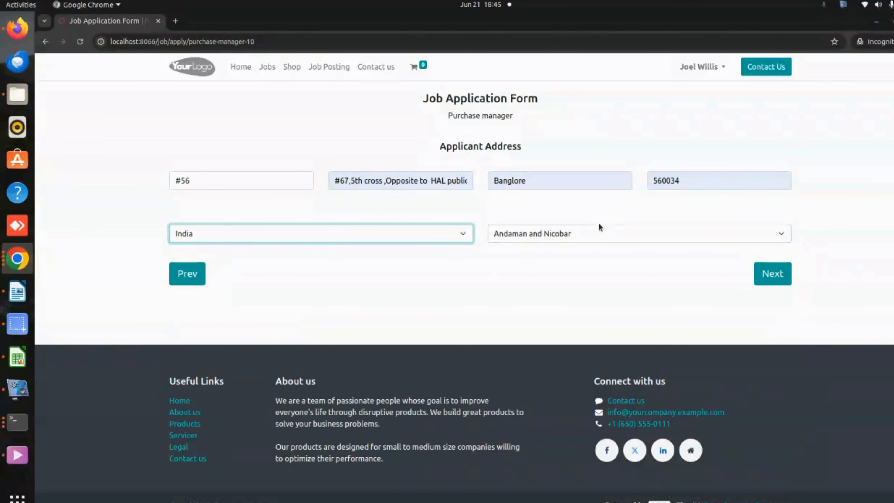
pyautogui.click(597, 232)
pyautogui.click(560, 423)
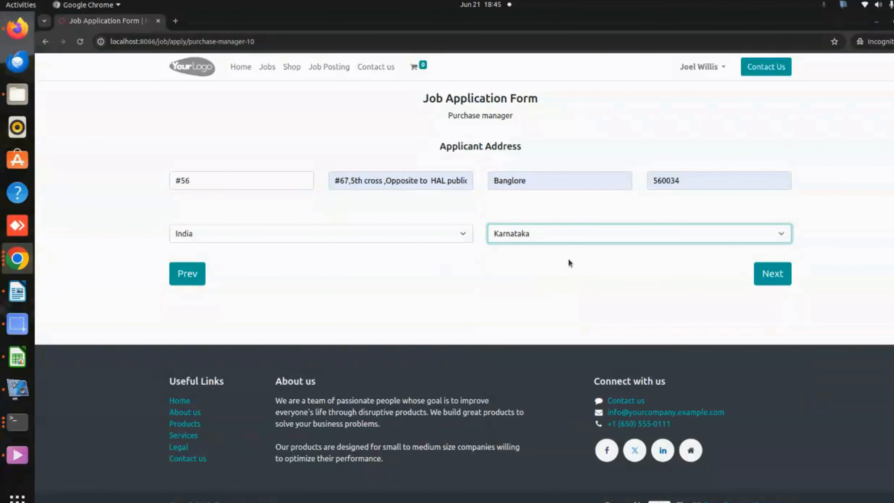
# Go back to the Applicant Information page to review its entries, and return to the Applicant Address page.
pyautogui.moveTo(442, 147); pyautogui.dragTo(549, 151)
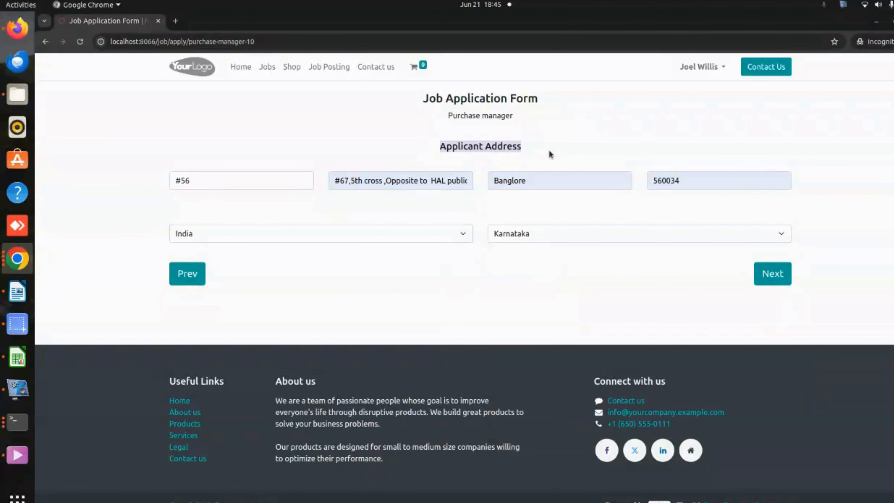
pyautogui.click(549, 151)
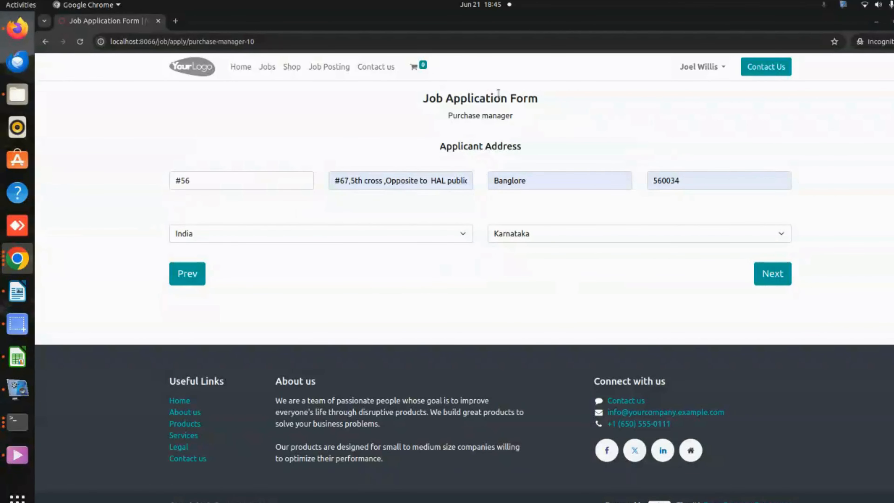
pyautogui.click(177, 274)
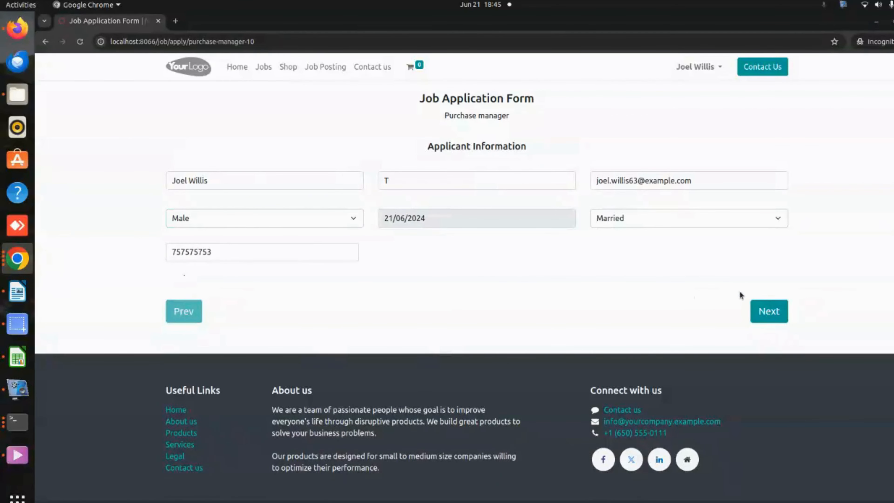
pyautogui.click(757, 313)
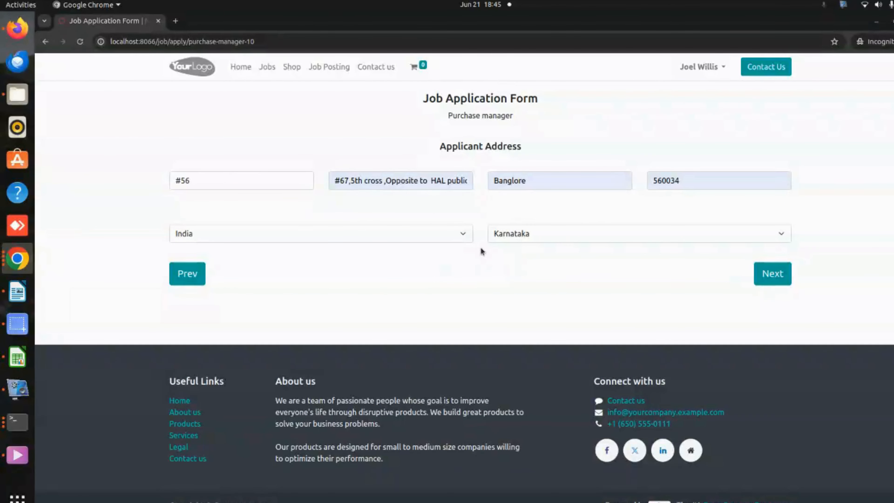
pyautogui.moveTo(433, 156); pyautogui.dragTo(595, 146)
pyautogui.click(595, 147)
# Continue to the Education Details page and enter course B.com, branch computer and organisation HAL.
pyautogui.click(773, 274)
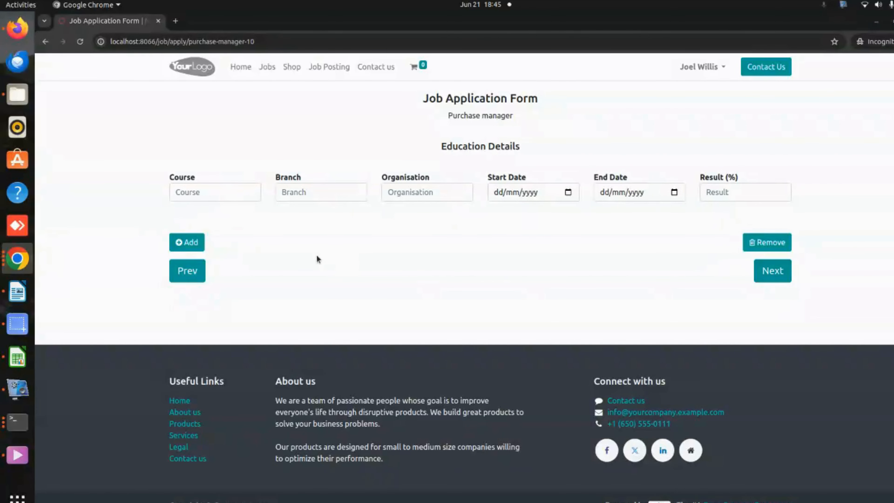
pyautogui.moveTo(429, 156); pyautogui.dragTo(593, 165)
pyautogui.click(595, 166)
pyautogui.click(230, 196)
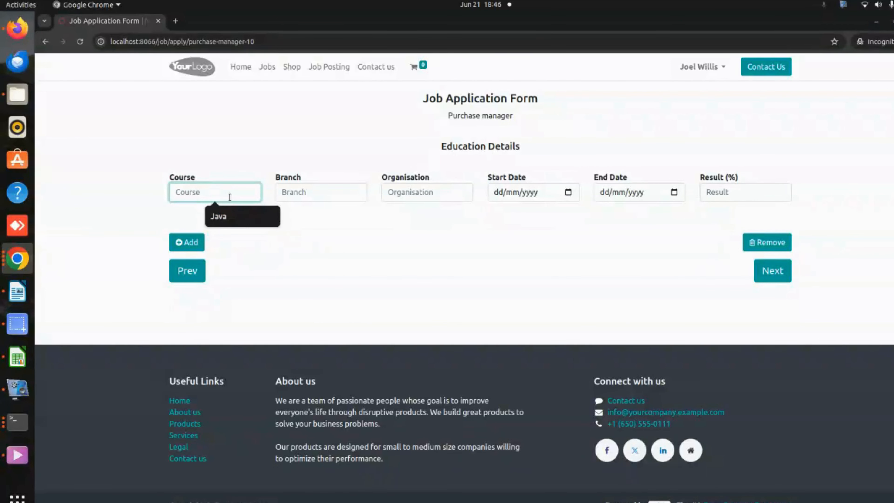
pyautogui.write('B.com')
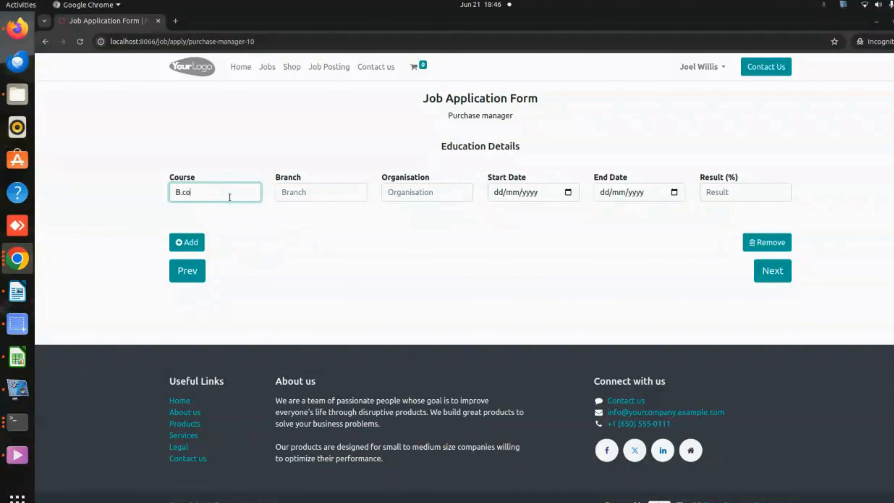
pyautogui.click(299, 193)
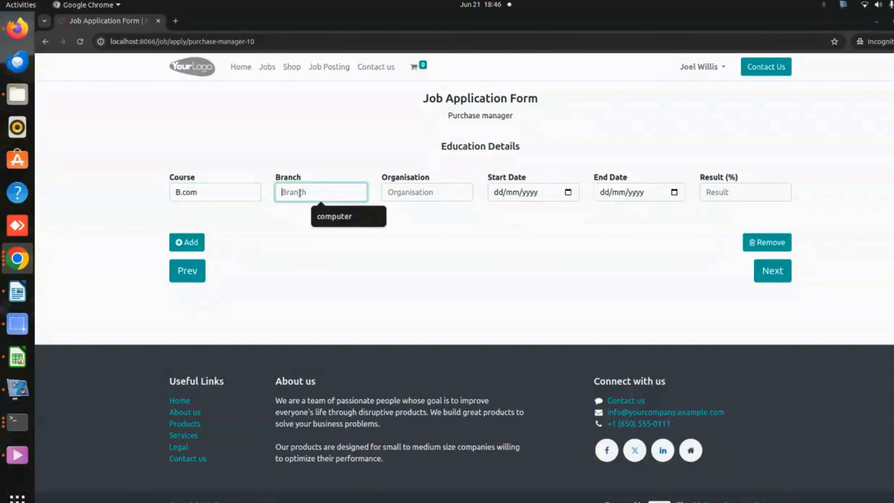
pyautogui.click(348, 214)
pyautogui.click(408, 193)
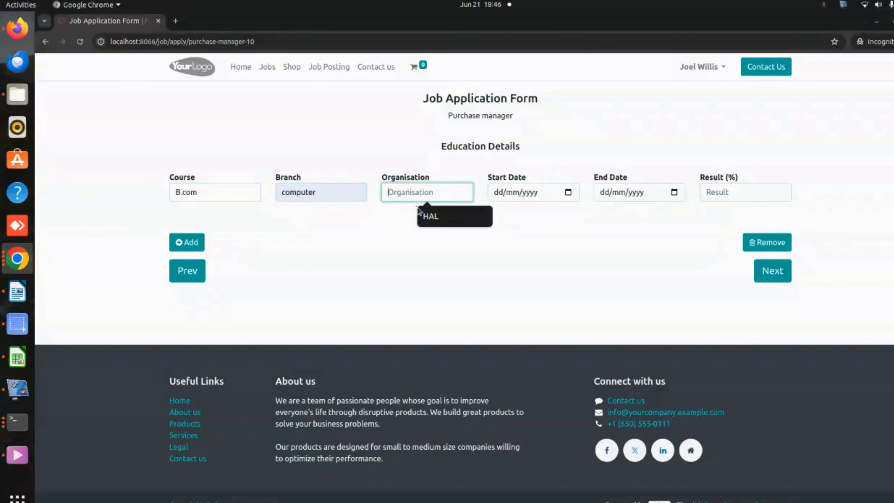
pyautogui.write('HAL')
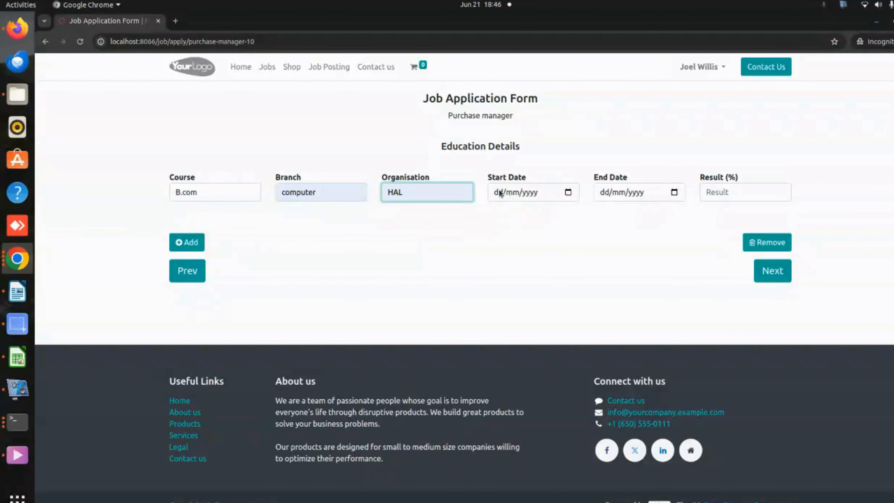
# Set the start date of the B.com course to 23/03/2021.
pyautogui.click(500, 193)
pyautogui.click(568, 192)
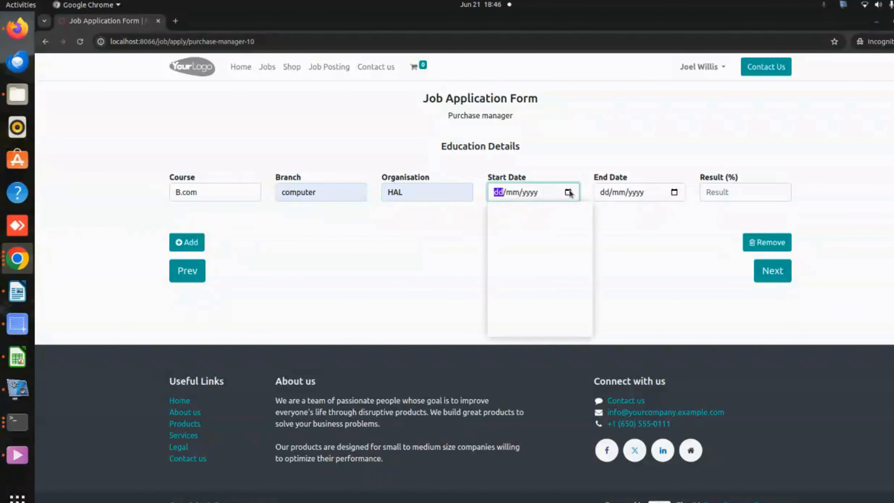
pyautogui.click(535, 195)
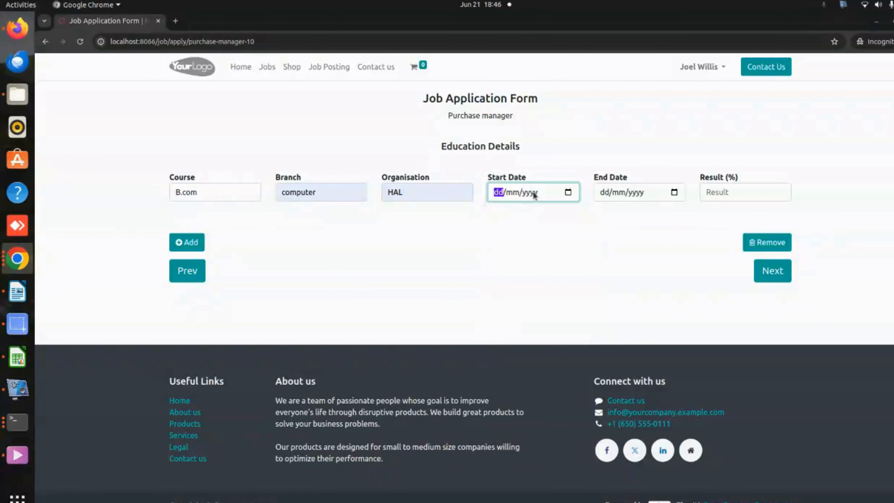
pyautogui.write('23/03/')
pyautogui.write('202')
pyautogui.write('2')
pyautogui.write('1')
pyautogui.click(529, 236)
# Set the course's end date to 03/04/2024 and its result to 80 percent.
pyautogui.click(634, 193)
pyautogui.write('2024')
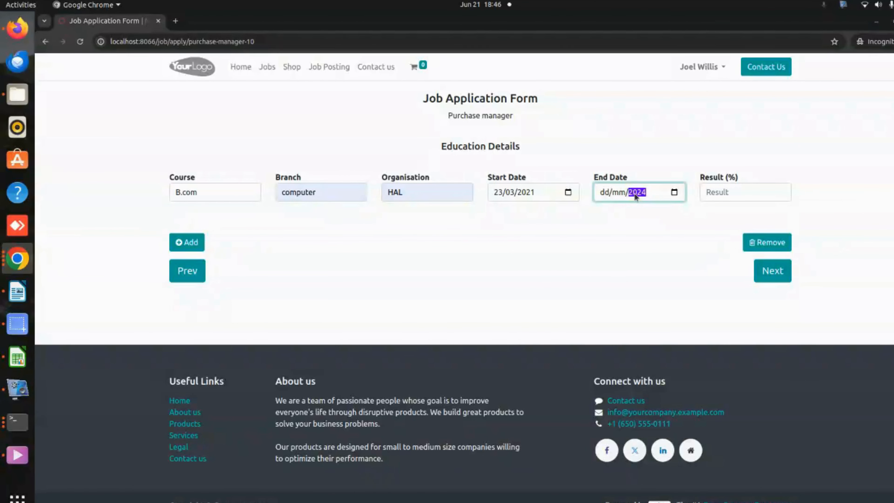
pyautogui.click(602, 193)
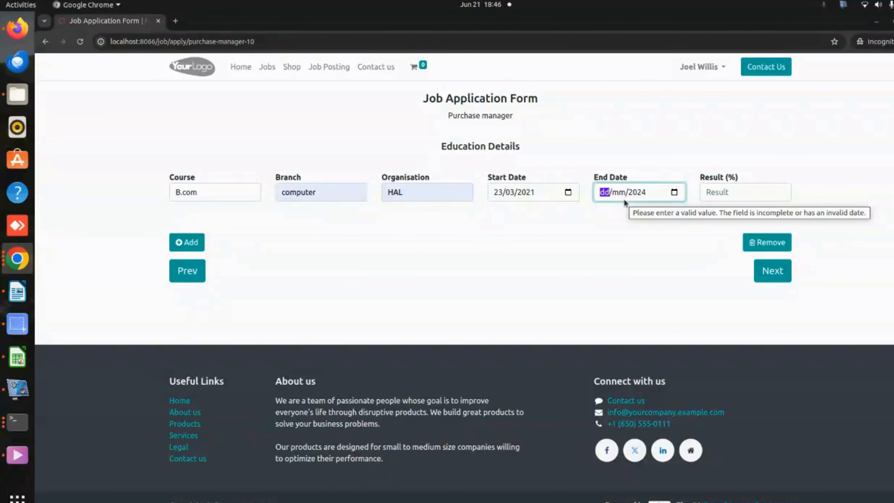
pyautogui.write('03/04')
pyautogui.click(728, 190)
pyautogui.write('80')
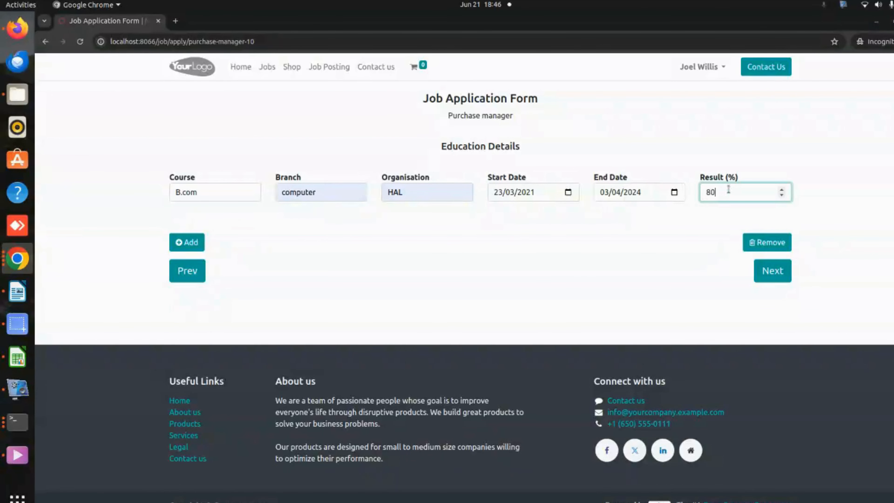
pyautogui.click(701, 230)
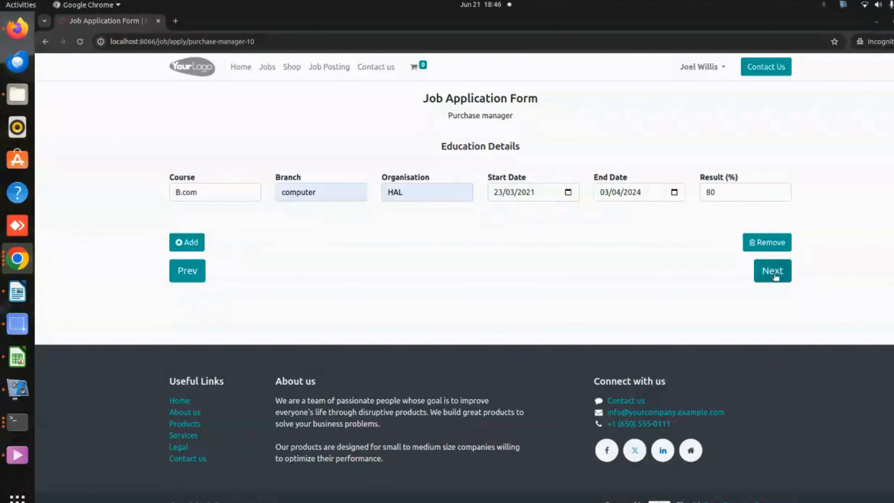
# Add a second education row and remove it again.
pyautogui.click(183, 243)
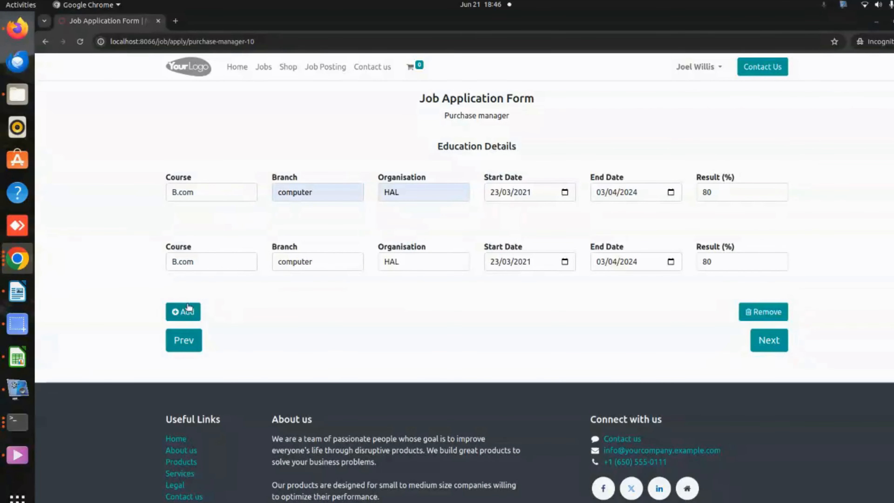
pyautogui.click(755, 312)
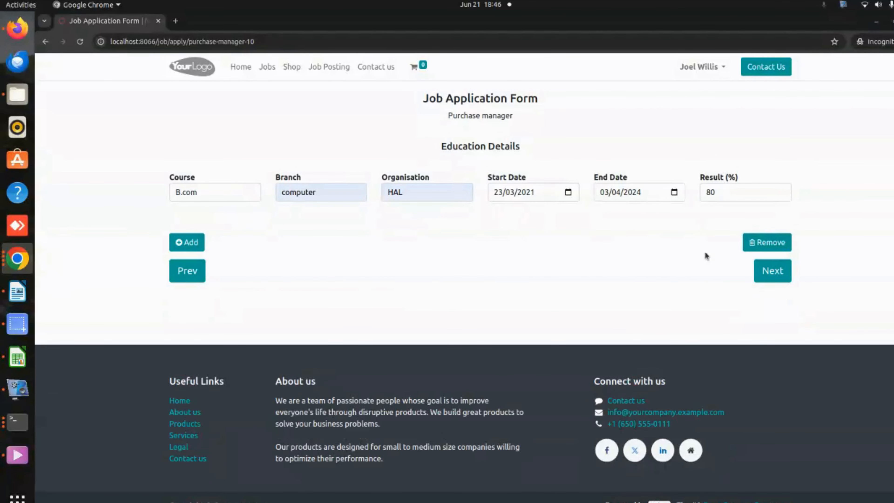
# Continue to the Certificate Details page and enter Purchase manager as the certificate course.
pyautogui.click(770, 269)
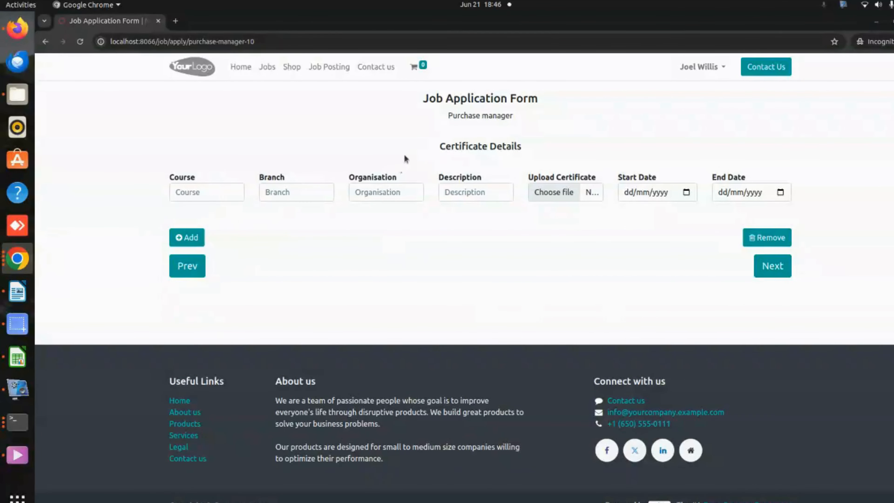
pyautogui.moveTo(436, 150); pyautogui.dragTo(538, 152)
pyautogui.click(537, 152)
pyautogui.click(195, 191)
pyautogui.write('P')
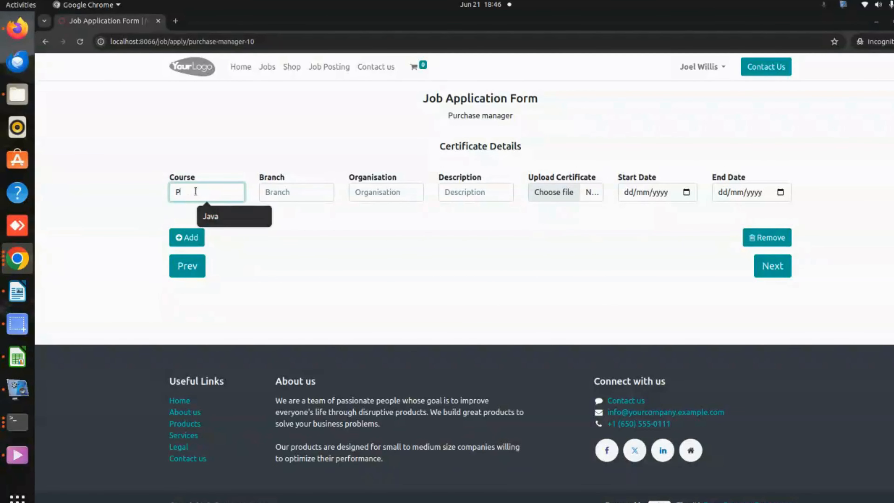
pyautogui.write('urchase ')
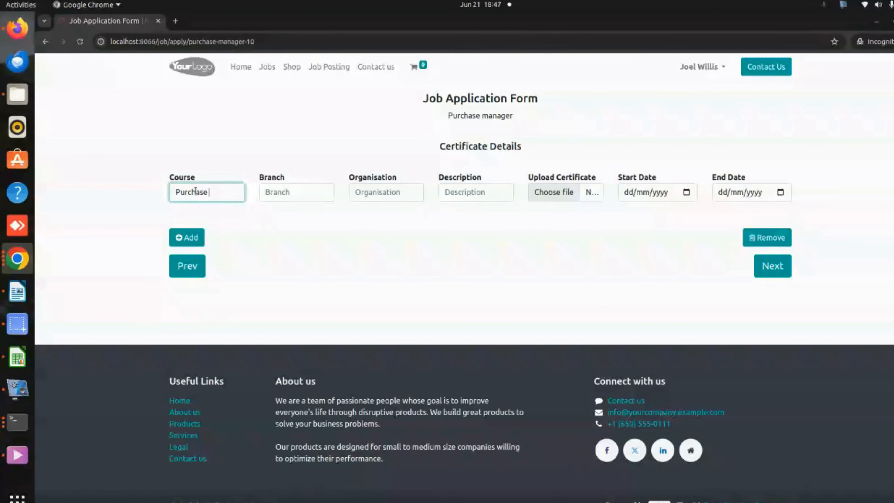
pyautogui.write('manager')
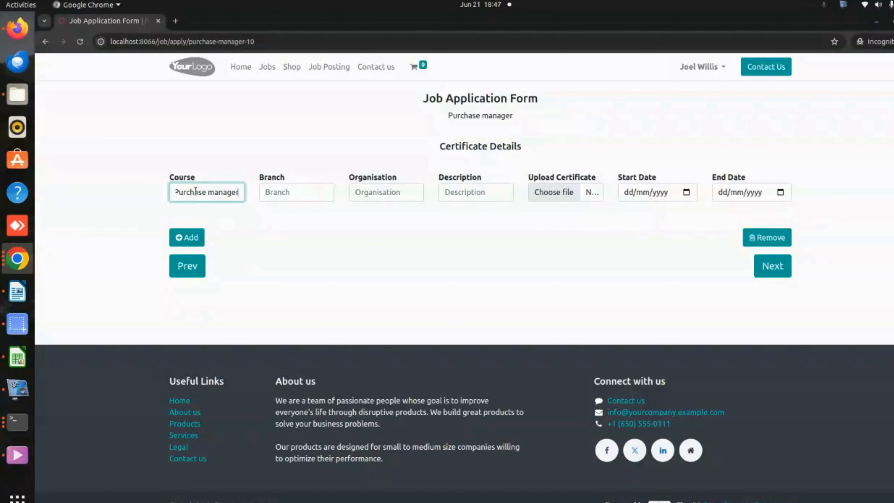
# Set the certificate's branch to purchase and its organisation to HAL.
pyautogui.click(309, 195)
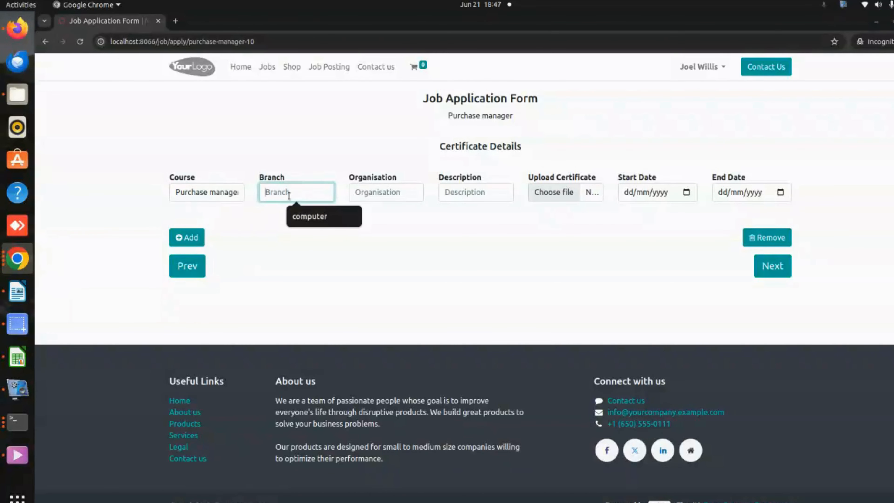
pyautogui.write('pu')
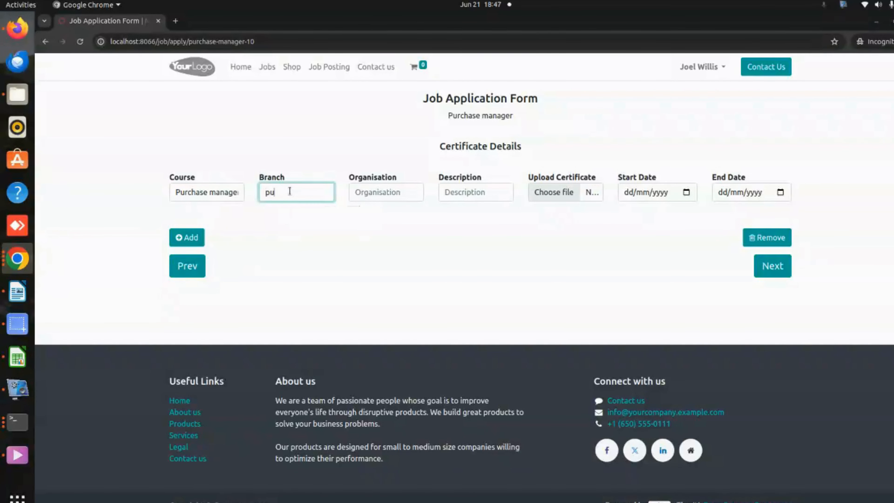
pyautogui.write('rchase')
pyautogui.click(392, 193)
pyautogui.click(396, 216)
# Enter Purchase manager as the certificate's description.
pyautogui.click(482, 190)
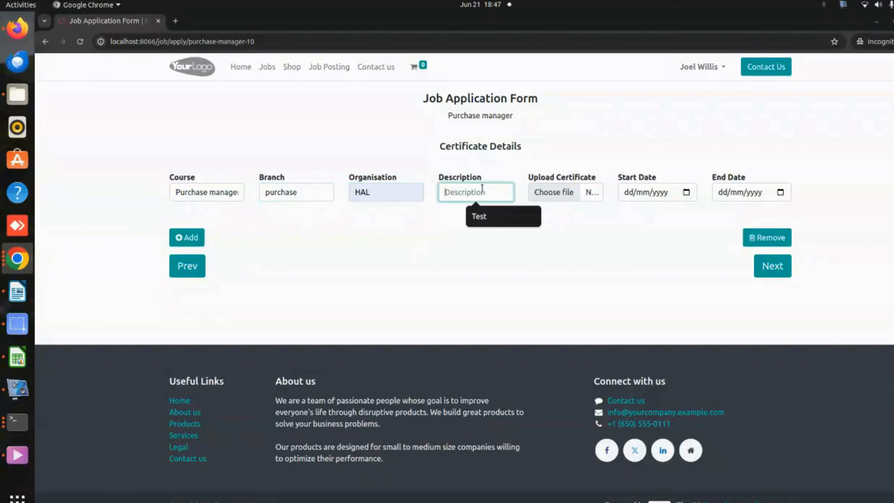
pyautogui.write('P')
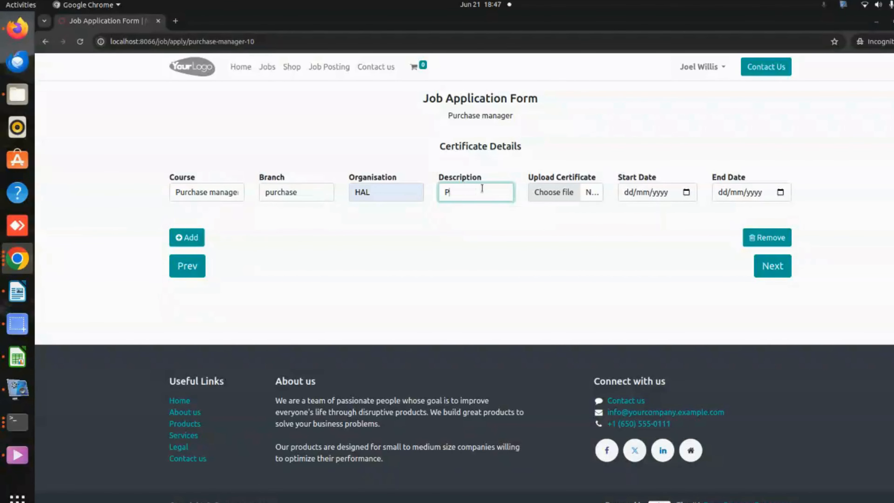
pyautogui.write('urchase manage')
pyautogui.press('BackSpace')
pyautogui.press('BackSpace')
pyautogui.press('BackSpace')
pyautogui.press('BackSpace')
pyautogui.write('hase managaer')
pyautogui.press('BackSpace')
pyautogui.press('BackSpace')
pyautogui.press('BackSpace')
pyautogui.write('er')
pyautogui.click(541, 215)
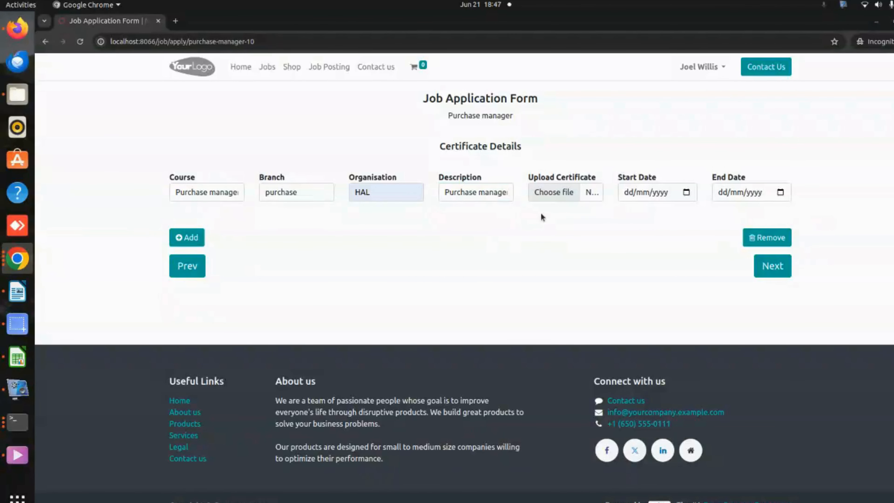
# Upload INV_2024_00005 (6).pdf from the Downloads folder as the certificate file.
pyautogui.click(546, 193)
pyautogui.scroll(-2, 414, 312)
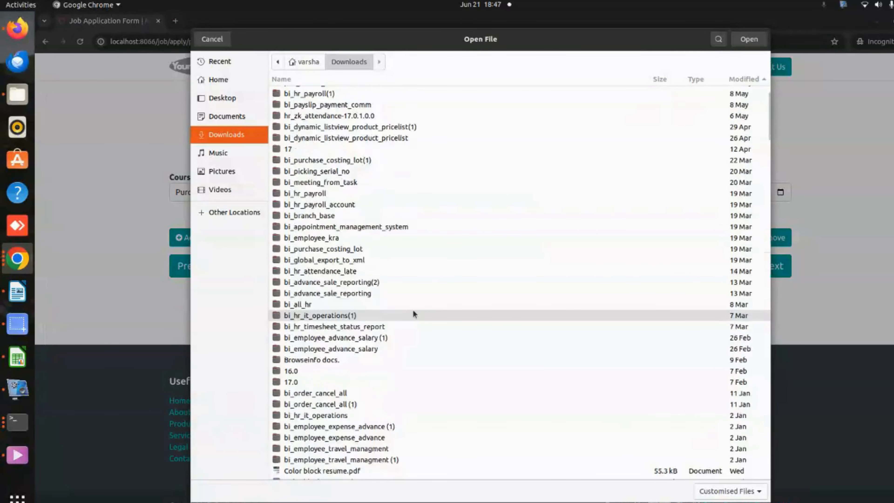
pyautogui.scroll(-5, 413, 311)
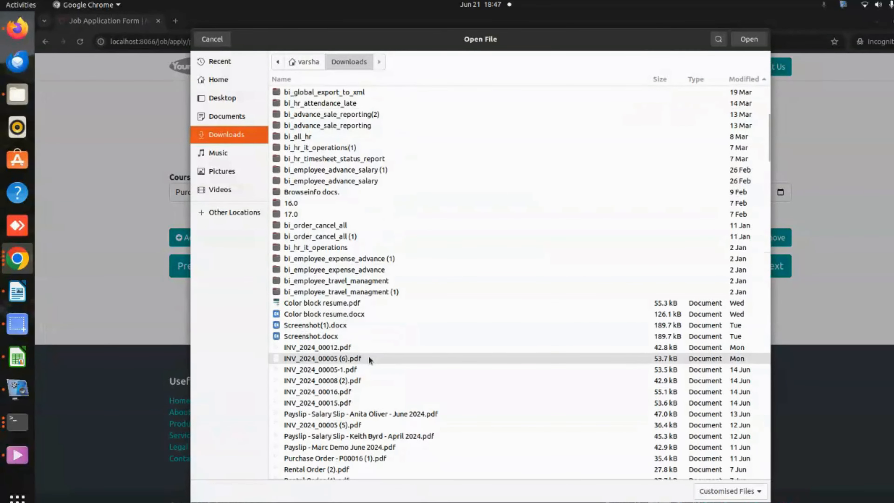
pyautogui.doubleClick(368, 358)
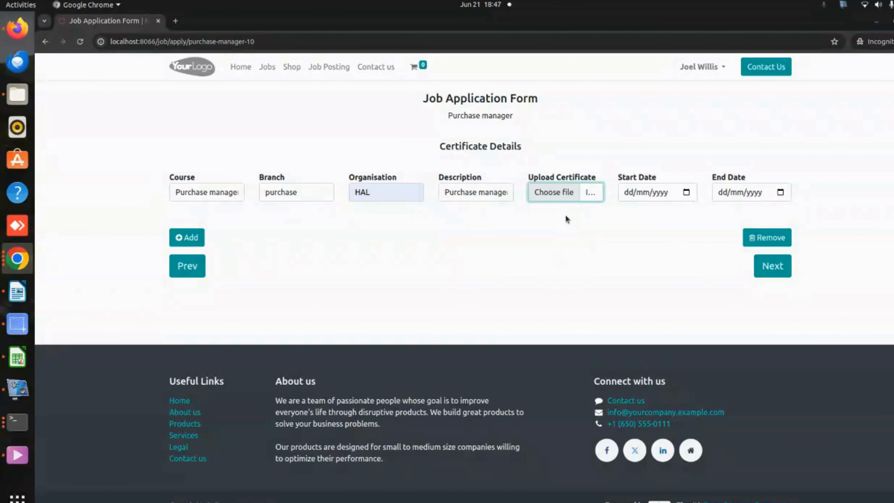
# Set the certificate's start date to 02/03/2023 and its end date to 05/07/2024.
pyautogui.click(623, 194)
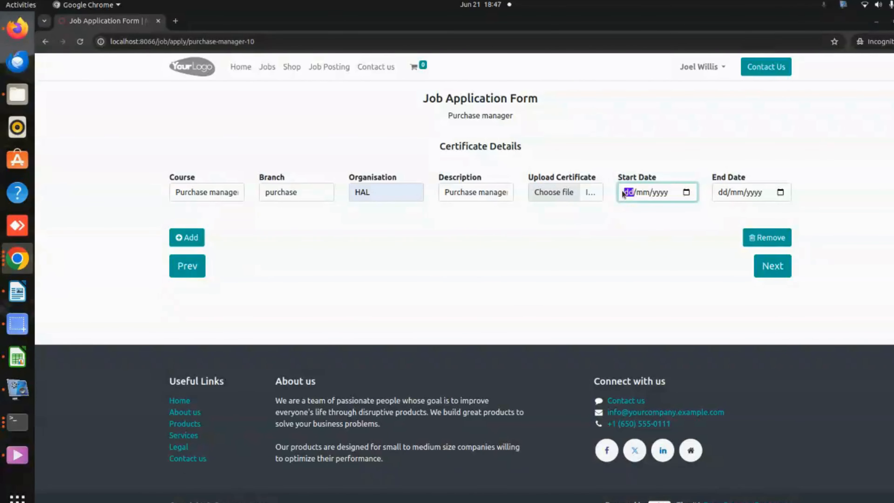
pyautogui.write('02/03/2023')
pyautogui.click(723, 191)
pyautogui.write('06/mm/yyyy')
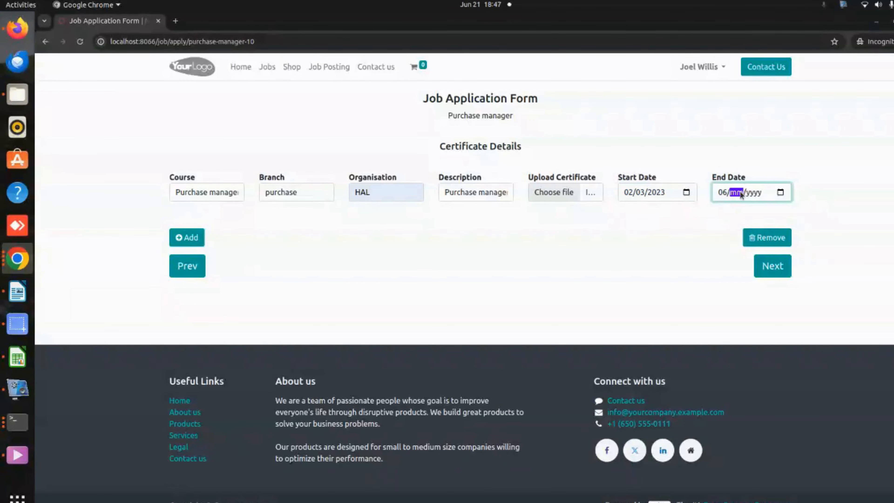
pyautogui.write('0420')
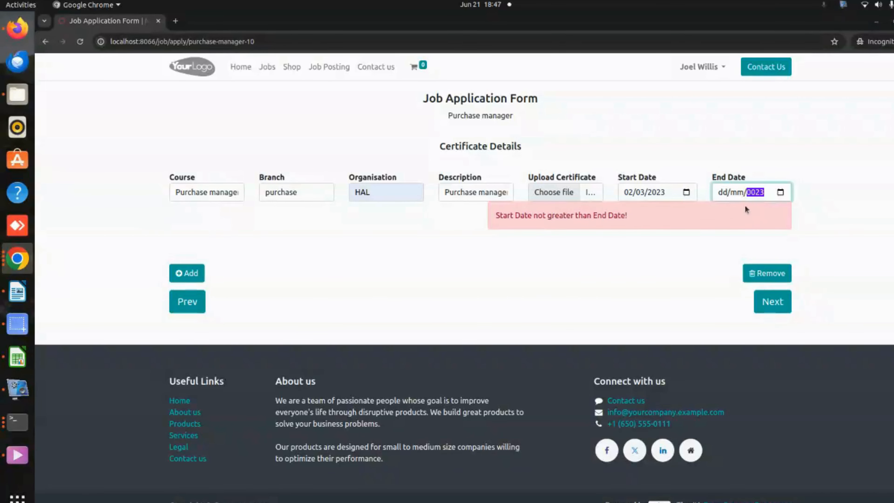
pyautogui.click(743, 206)
pyautogui.click(749, 193)
pyautogui.write('2024')
pyautogui.click(721, 193)
pyautogui.write('0507')
pyautogui.click(723, 236)
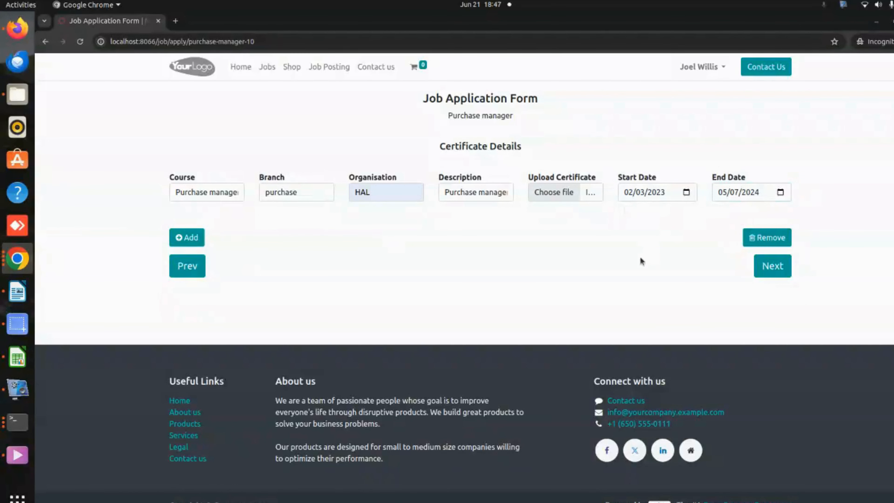
# Continue to the Professional Details page and enter Purchase manager as the name.
pyautogui.click(778, 267)
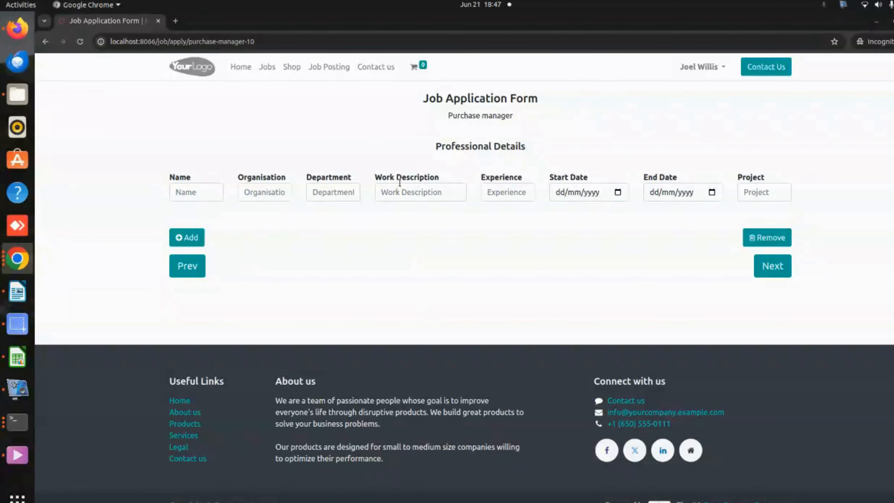
pyautogui.moveTo(426, 150); pyautogui.dragTo(574, 152)
pyautogui.click(574, 150)
pyautogui.click(189, 192)
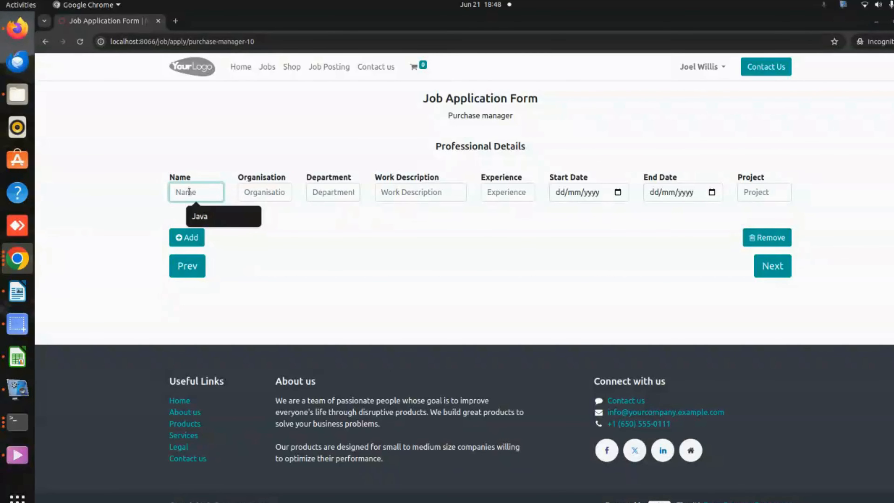
pyautogui.press('Tab')
pyautogui.click(188, 195)
pyautogui.write('Purchase manager')
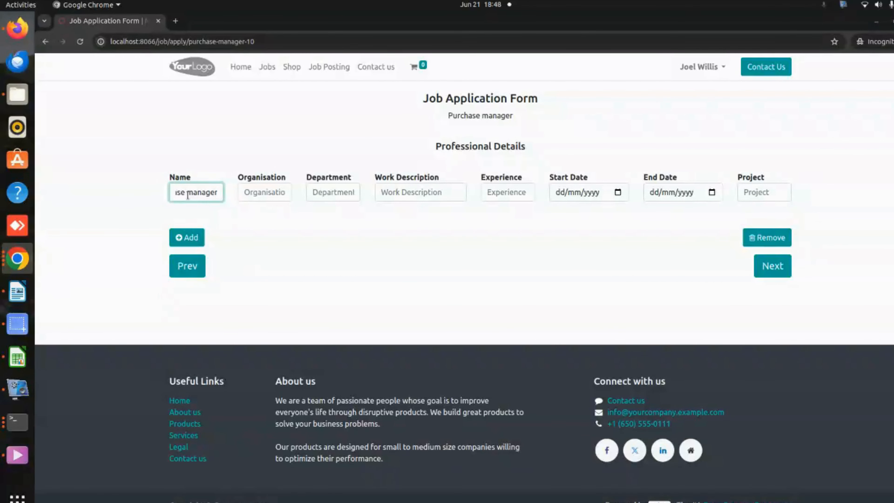
# Set the professional entry's organisation to Browseinfo and its department to purchase.
pyautogui.click(281, 194)
pyautogui.write('Browseinfo')
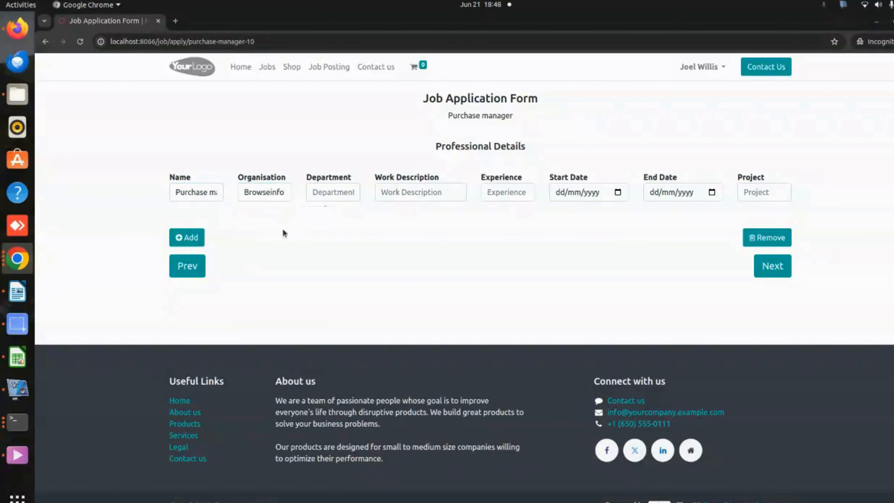
pyautogui.click(334, 193)
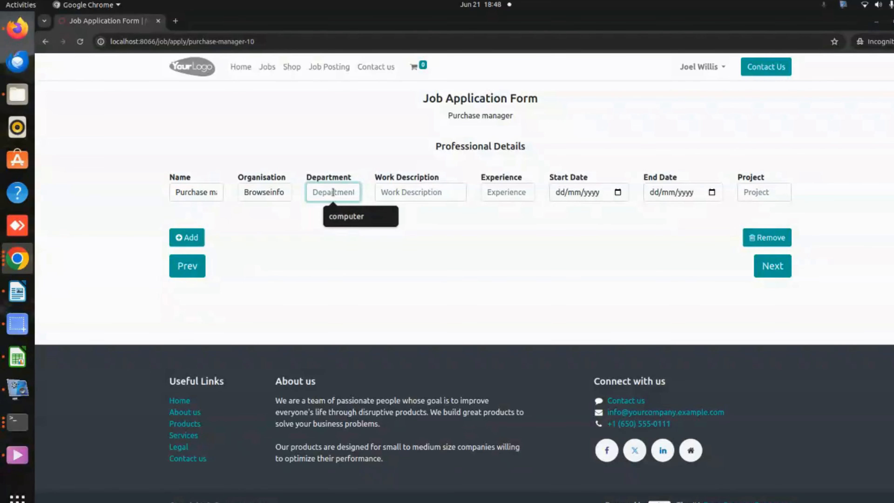
pyautogui.write('pur')
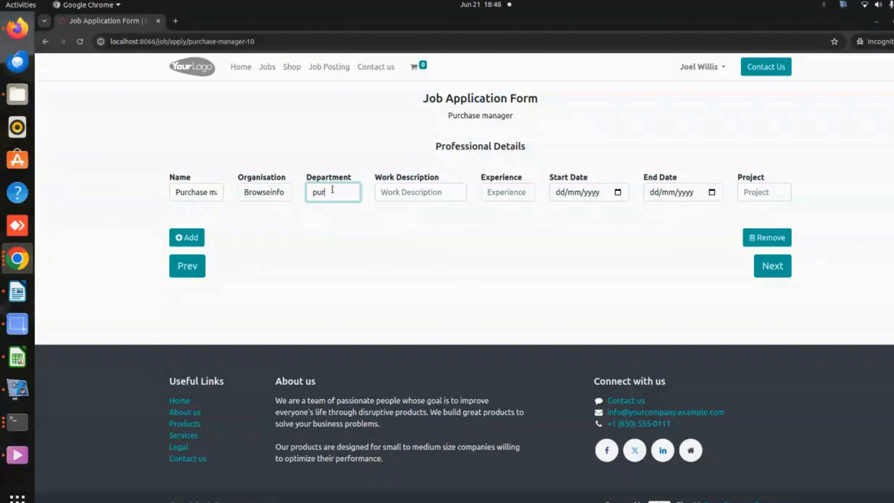
pyautogui.write('chase')
# Copy Purchase manager from the name into the work description and set the experience to 6.
pyautogui.click(404, 190)
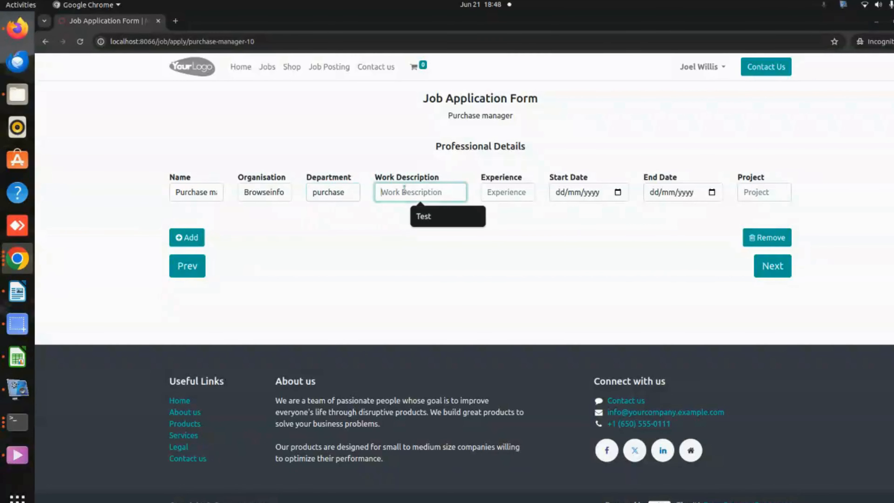
pyautogui.moveTo(175, 193); pyautogui.dragTo(228, 198)
pyautogui.hotkey('ctrl', 'c')
pyautogui.click(429, 192)
pyautogui.hotkey('ctrl', 'v')
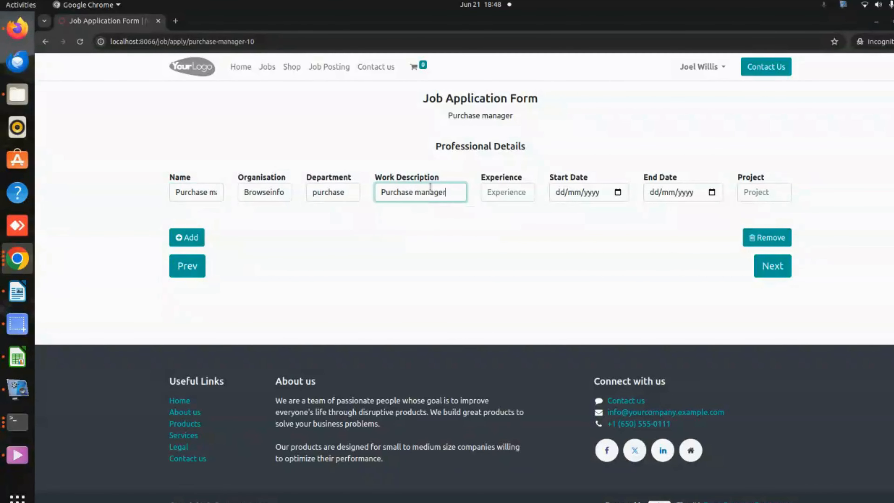
pyautogui.click(505, 194)
pyautogui.write('6')
pyautogui.click(519, 229)
# Set the professional entry's start date to 02/03/2024 and its end date to 05/03/2024.
pyautogui.click(561, 193)
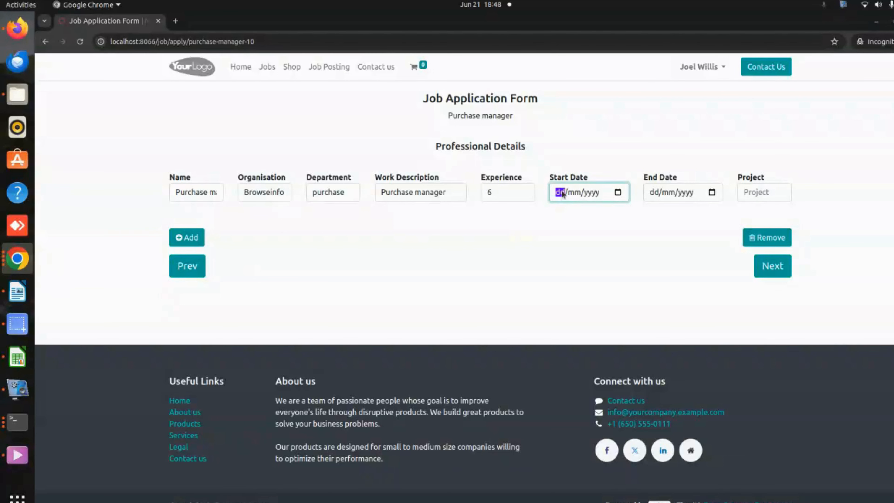
pyautogui.write('0203')
pyautogui.click(651, 193)
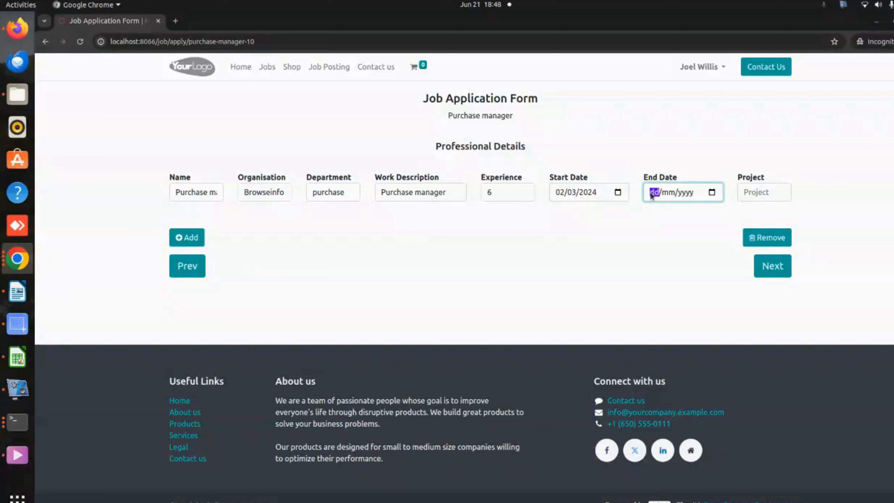
pyautogui.write('05/mm/yyyy')
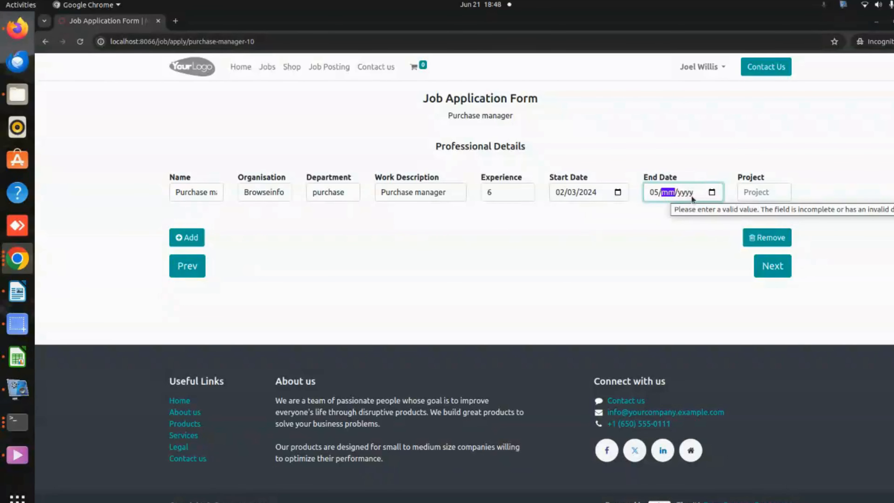
pyautogui.click(680, 193)
pyautogui.write('202')
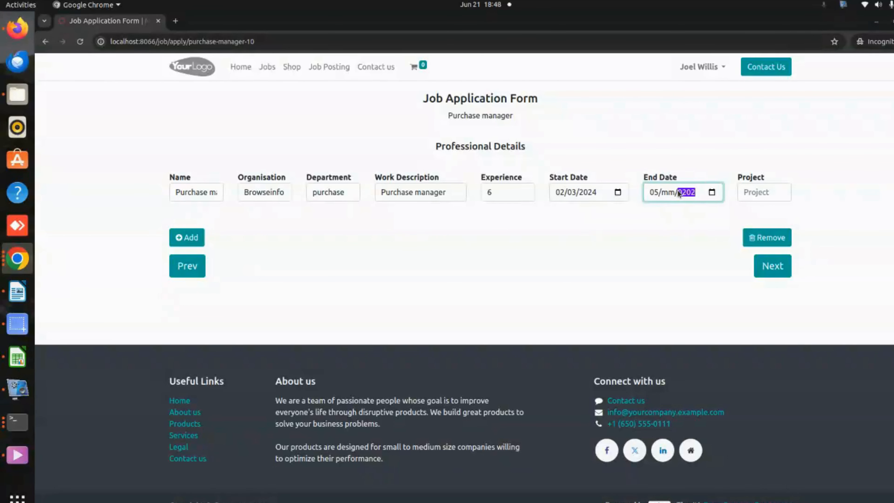
pyautogui.write('4')
pyautogui.click(665, 194)
pyautogui.write('03')
pyautogui.click(656, 234)
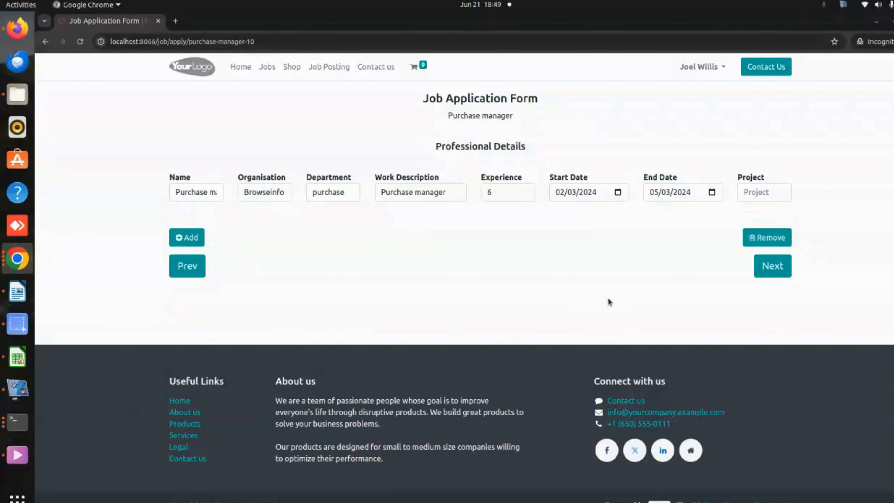
# Change the month of the professional entry's end date so that it reads 05/06/2024.
pyautogui.click(651, 192)
pyautogui.click(665, 193)
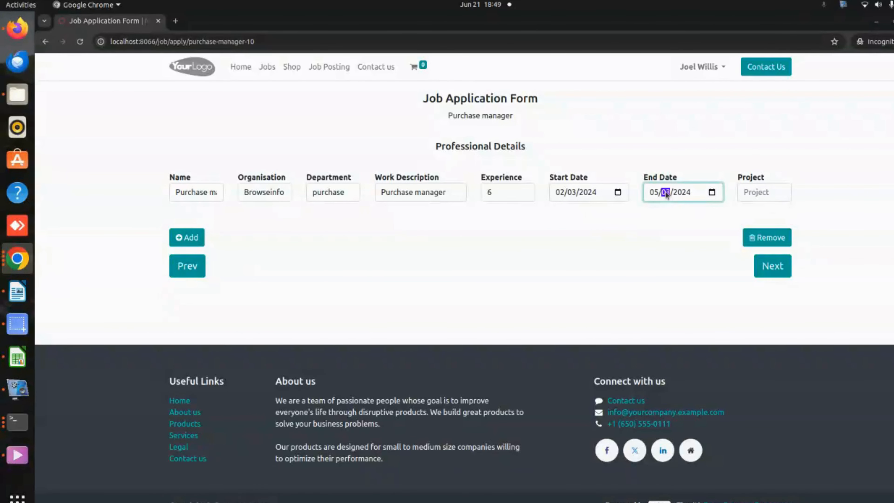
pyautogui.write('06')
pyautogui.click(677, 226)
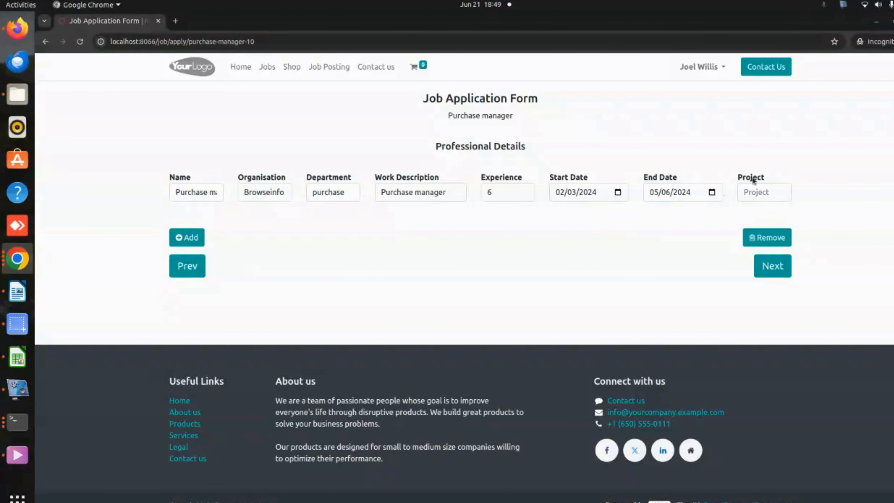
# Choose AI as the professional entry's project and continue to the Upload Resume page.
pyautogui.click(768, 195)
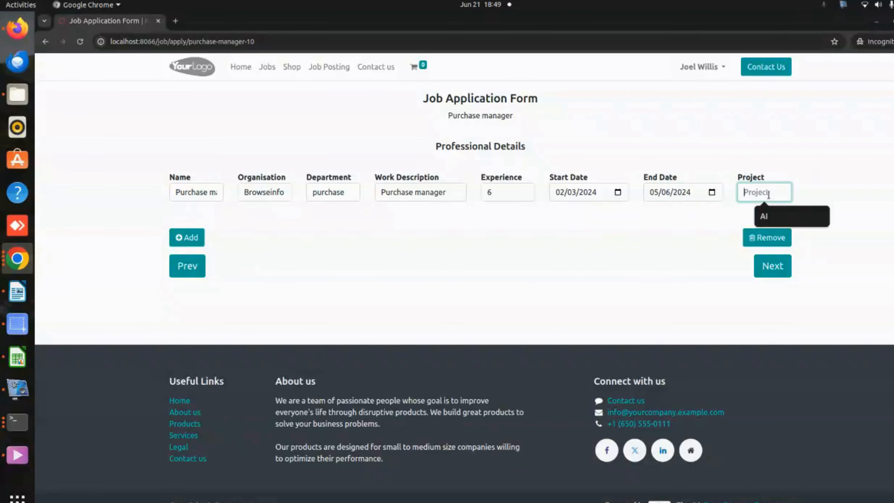
pyautogui.click(772, 217)
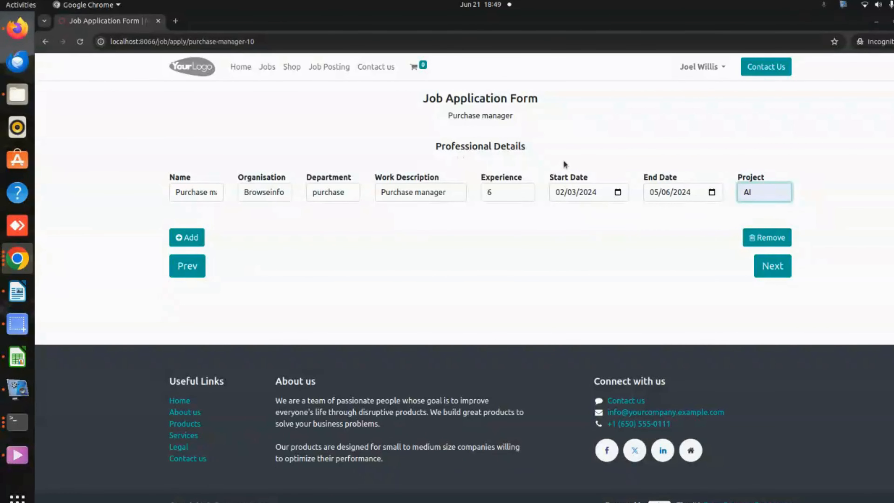
pyautogui.click(766, 269)
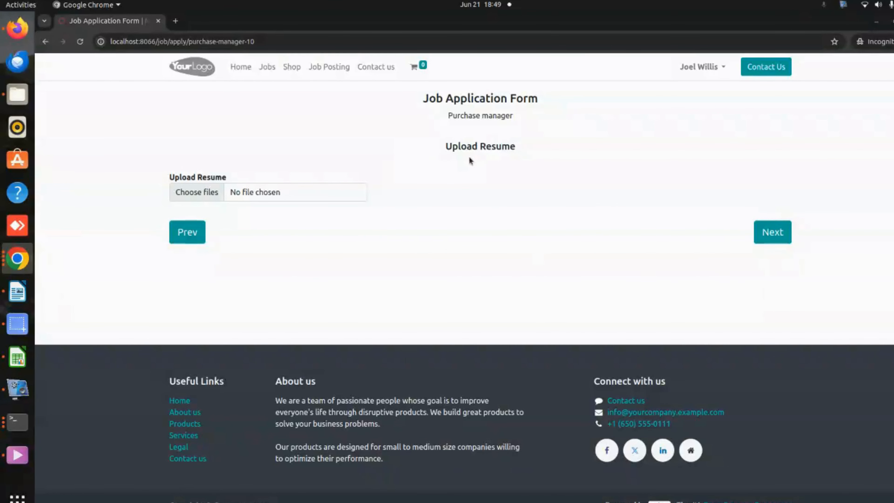
# Upload Color block resume.pdf from the Downloads folder as the resume.
pyautogui.moveTo(446, 146); pyautogui.dragTo(555, 147)
pyautogui.click(198, 192)
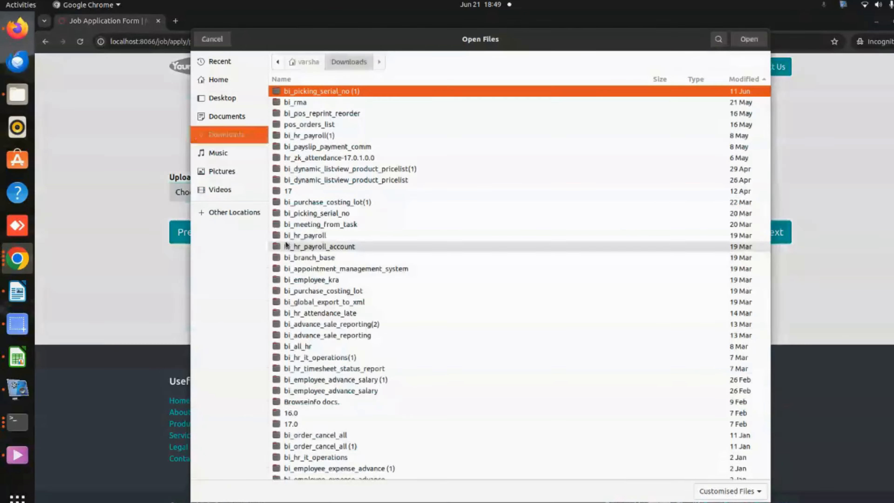
pyautogui.scroll(-8, 348, 371)
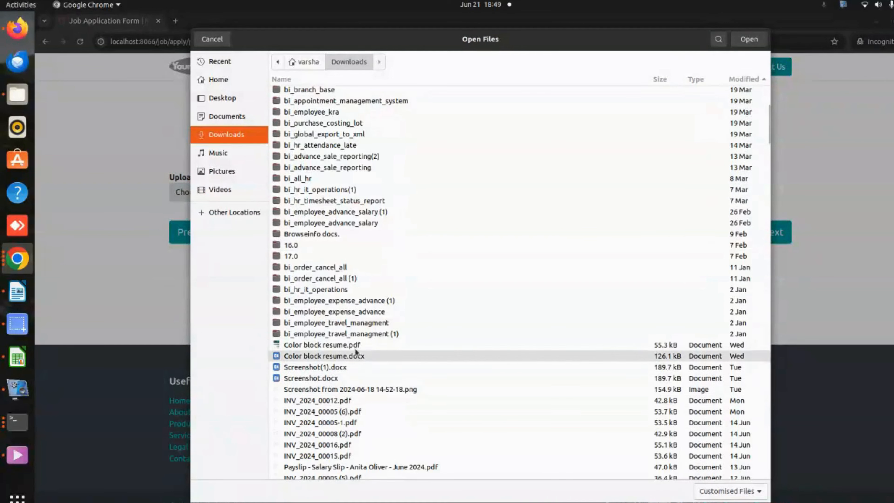
pyautogui.doubleClick(373, 350)
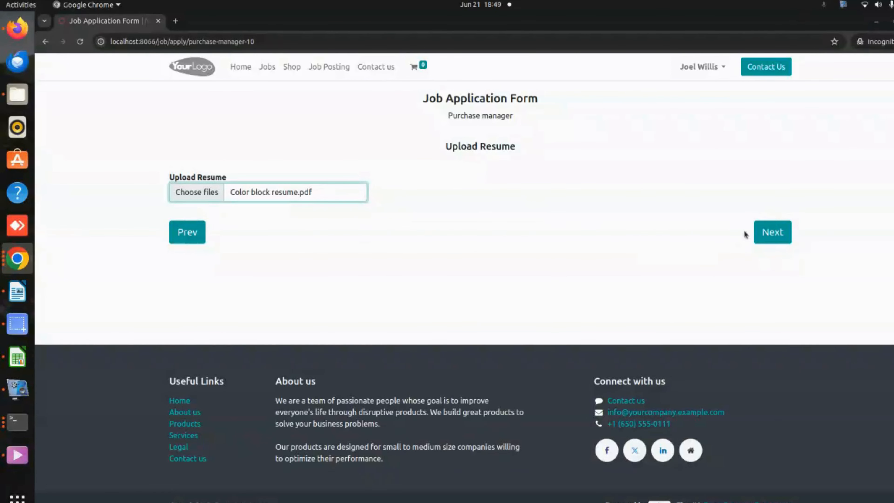
# Continue to the final page of the form and submit the Purchase manager application.
pyautogui.click(780, 235)
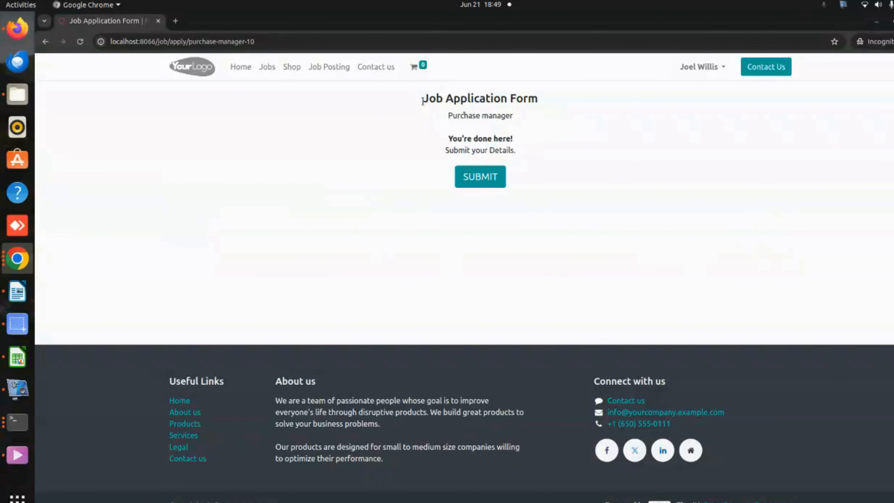
pyautogui.moveTo(443, 99); pyautogui.dragTo(585, 103)
pyautogui.click(584, 103)
pyautogui.click(485, 183)
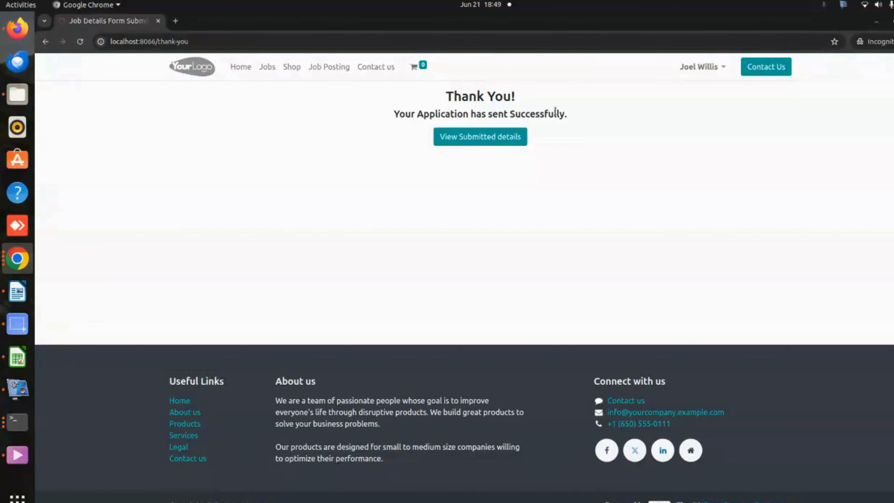
# Review the submitted application's applicant, job, education and professional details, and open the portal's list of own applications.
pyautogui.click(480, 138)
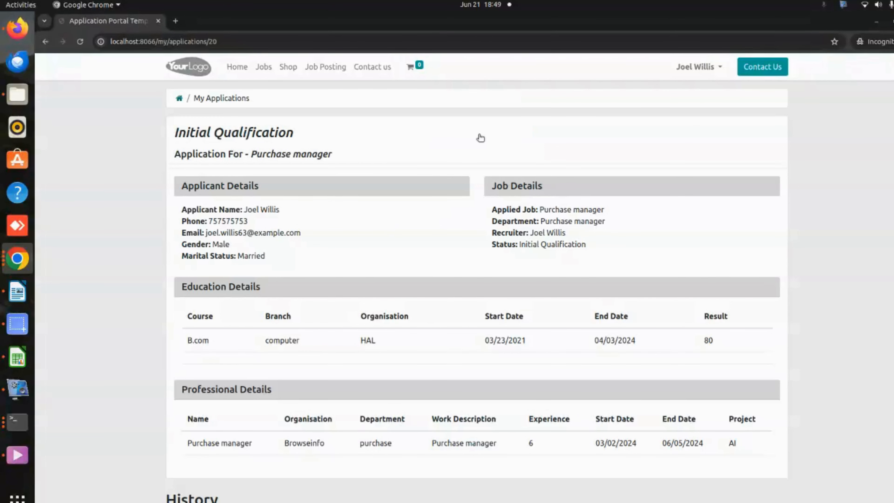
pyautogui.scroll(-4, 481, 138)
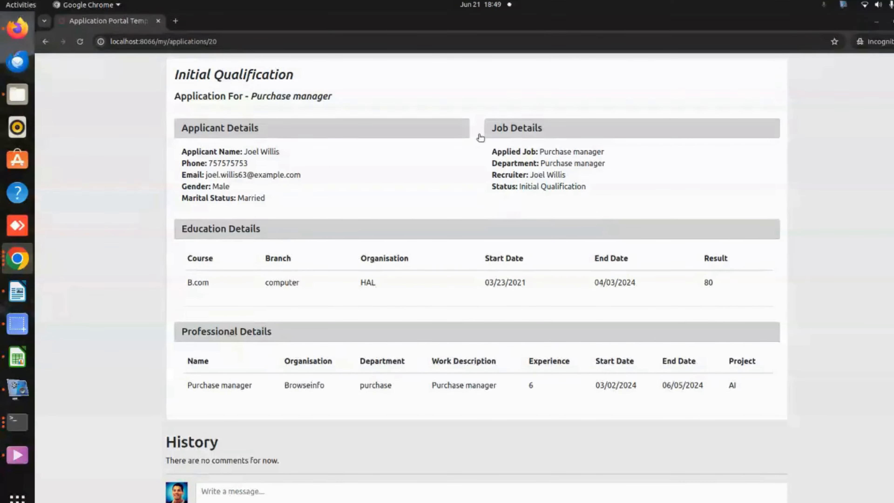
pyautogui.scroll(4, 479, 137)
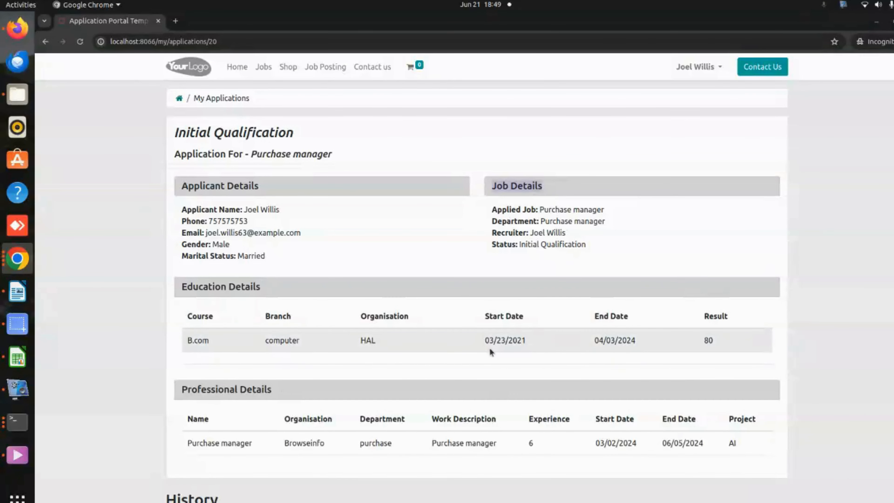
pyautogui.click(179, 98)
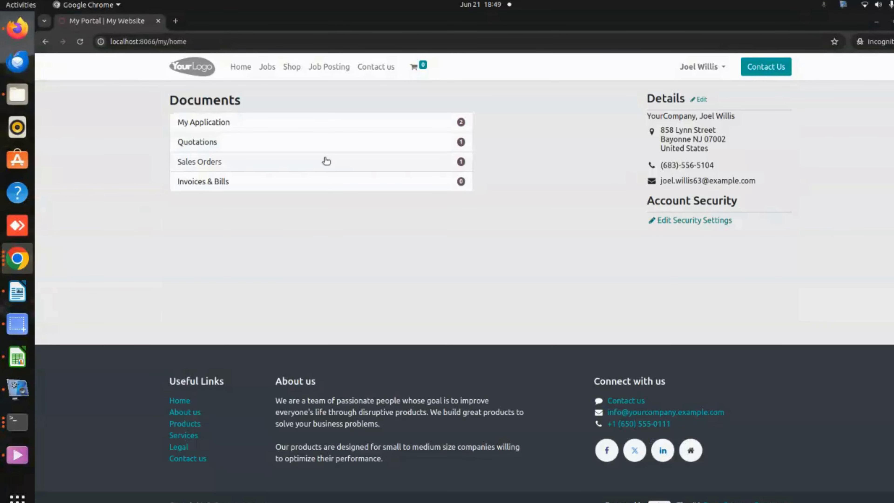
pyautogui.click(243, 124)
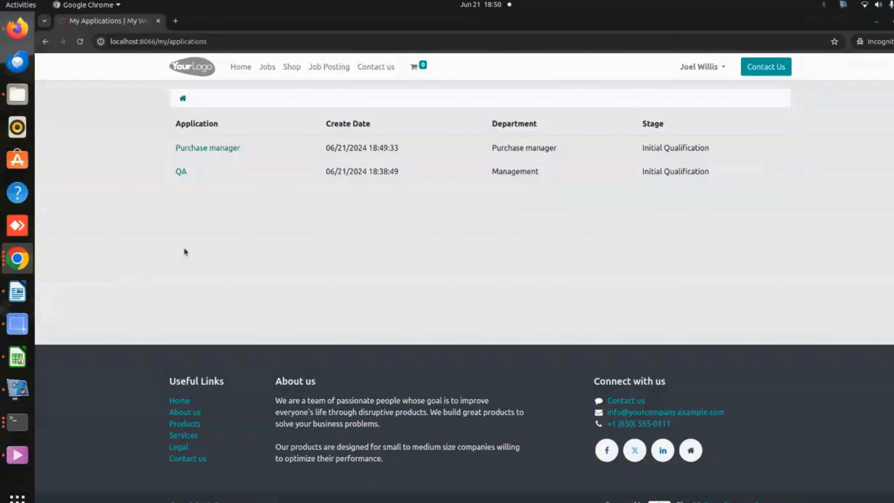
# Switch to the administrator's Chrome window, open the Odoo apps overview and reload it.
pyautogui.click(17, 259)
pyautogui.click(106, 222)
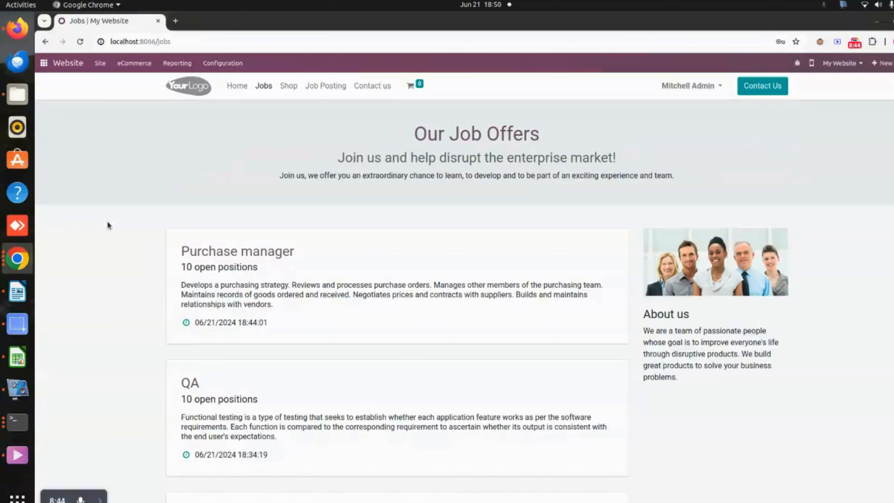
pyautogui.click(47, 65)
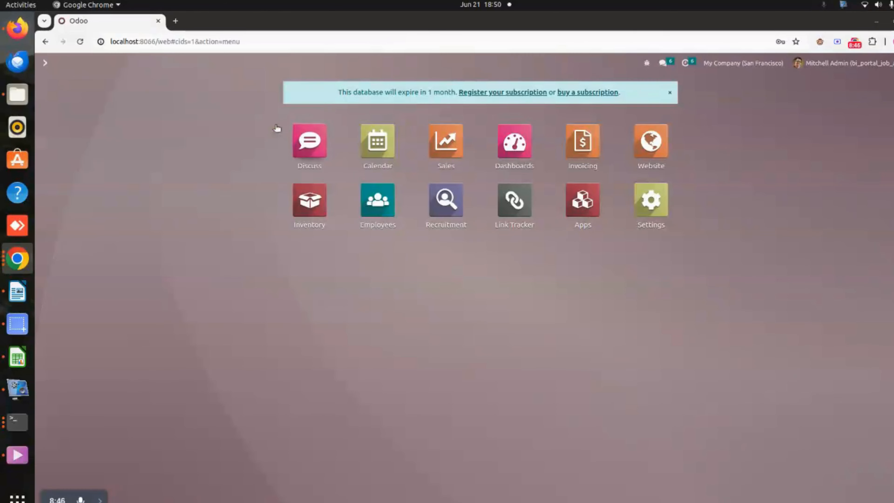
pyautogui.click(80, 41)
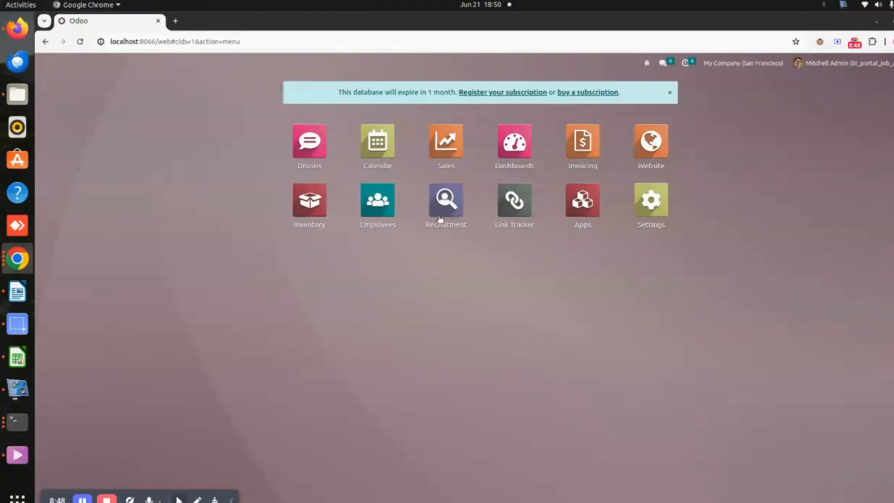
# List all applications in Recruitment and open the newly submitted application for the Purchase manager job.
pyautogui.click(441, 207)
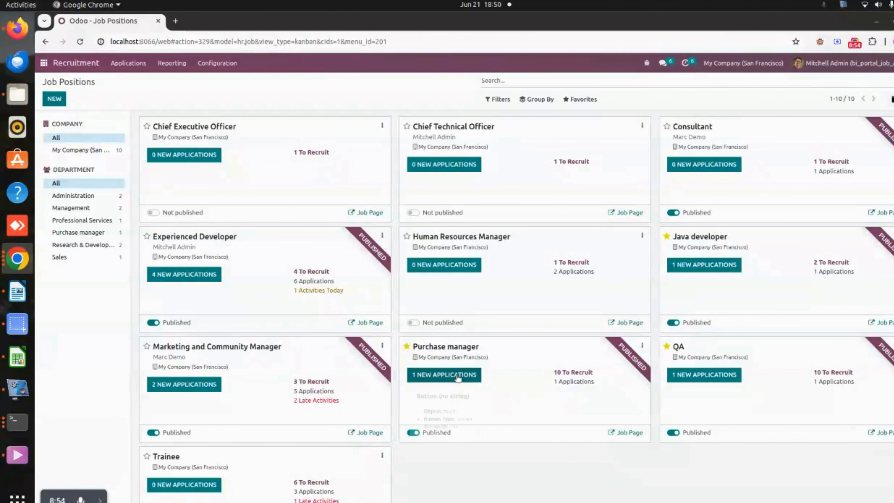
pyautogui.click(140, 65)
pyautogui.click(146, 92)
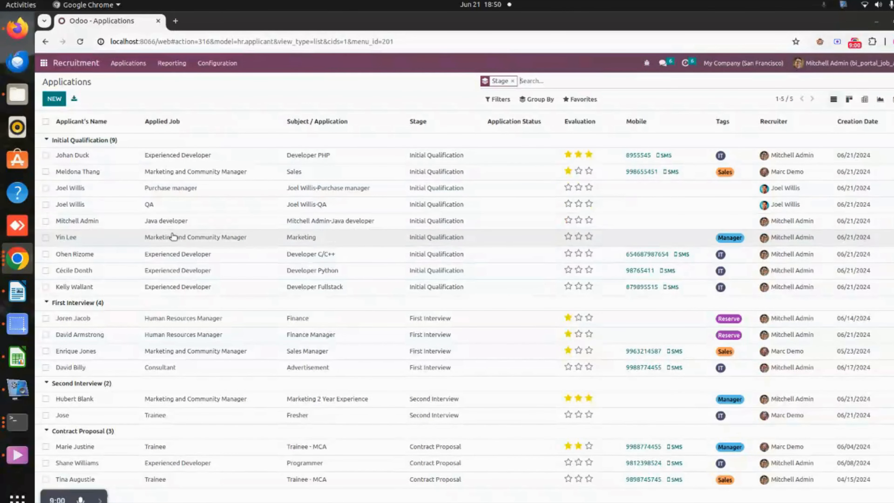
pyautogui.click(174, 191)
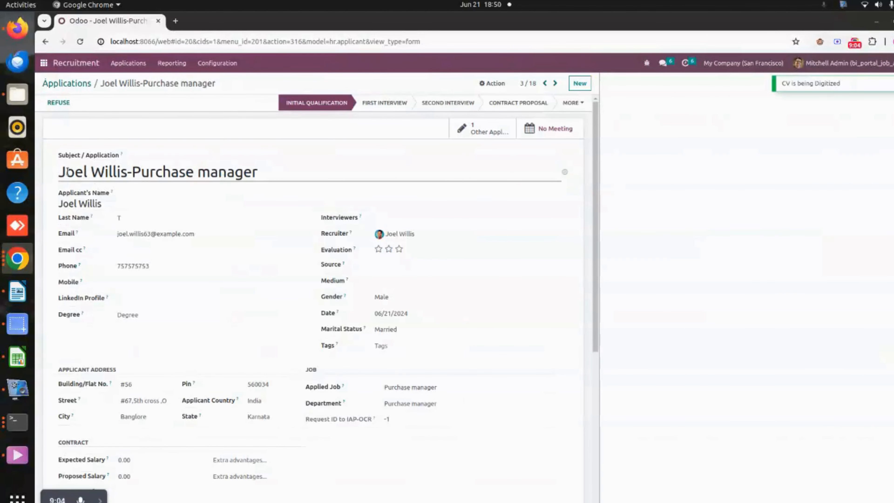
# Review the application's subject, applicant address and job data, and its education, certificate and professional details.
pyautogui.moveTo(62, 171); pyautogui.dragTo(254, 176)
pyautogui.click(286, 172)
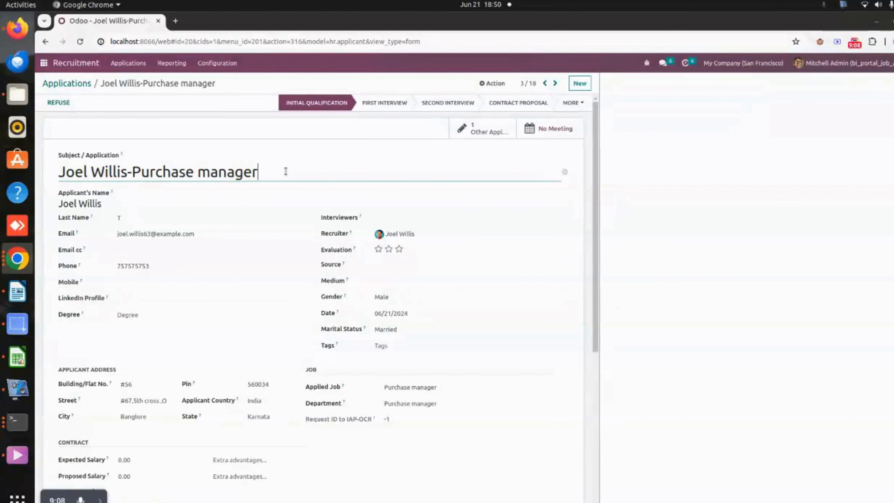
pyautogui.scroll(-3, 264, 240)
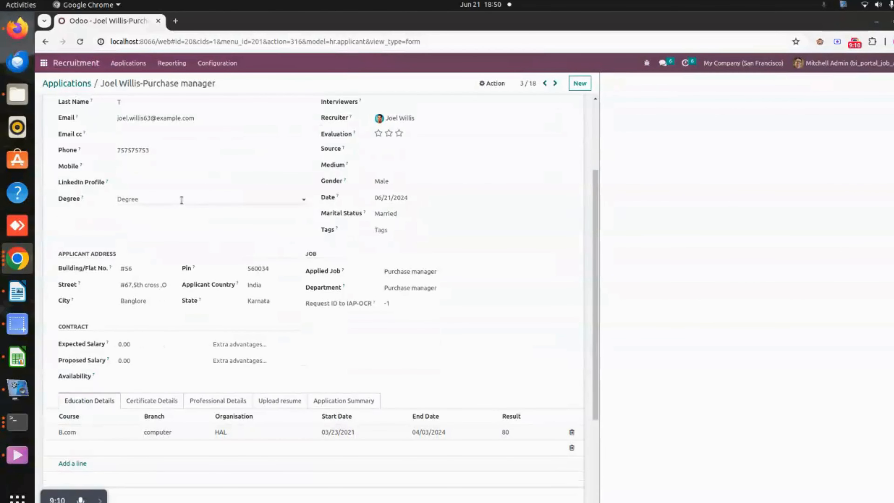
pyautogui.scroll(-1, 200, 239)
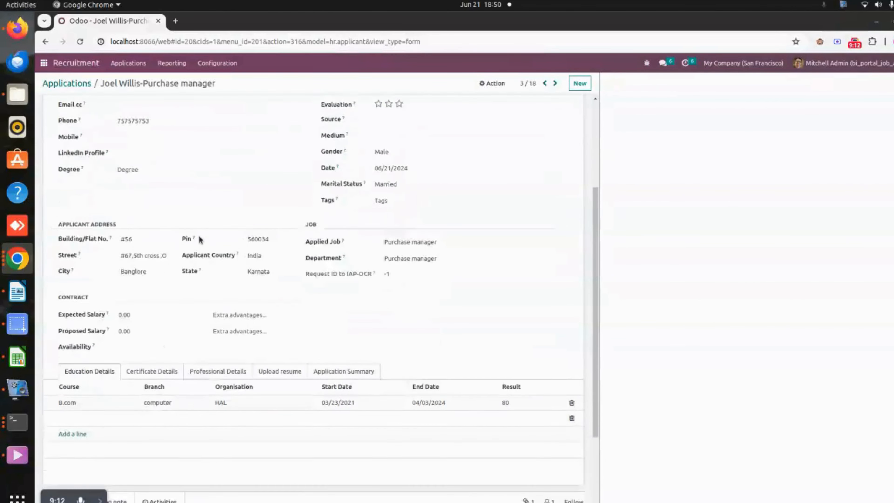
pyautogui.scroll(-3, 199, 240)
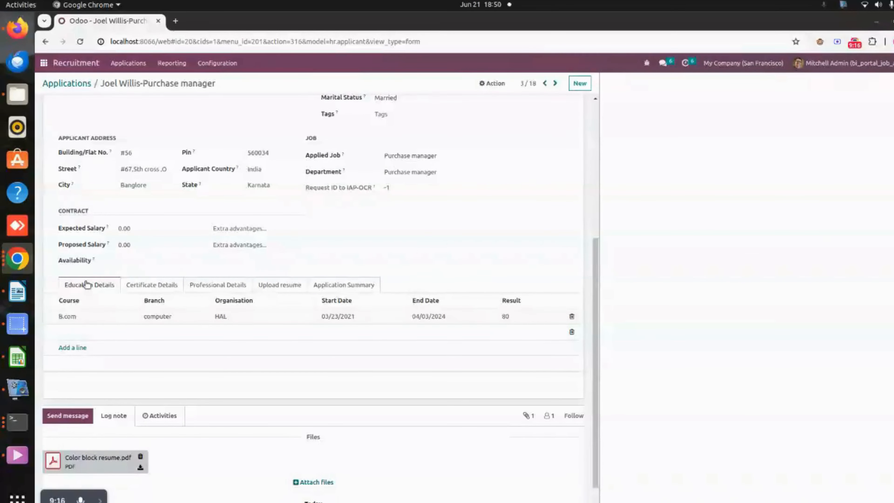
pyautogui.click(167, 285)
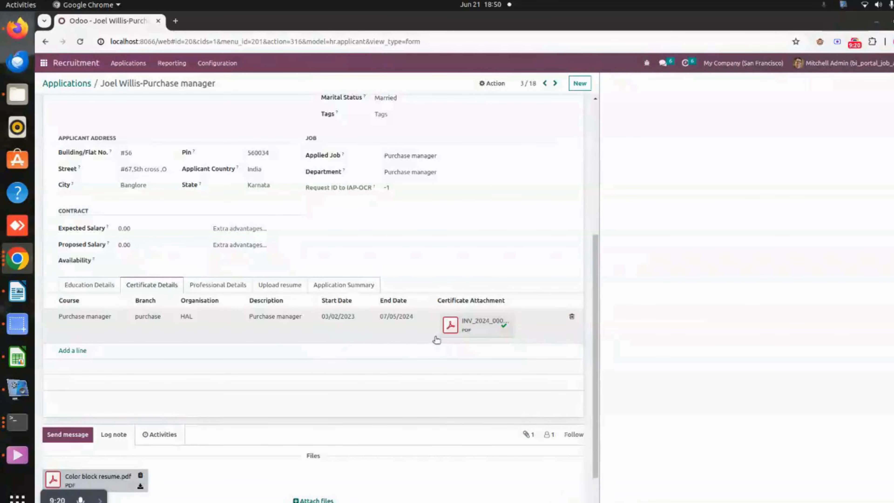
pyautogui.click(223, 286)
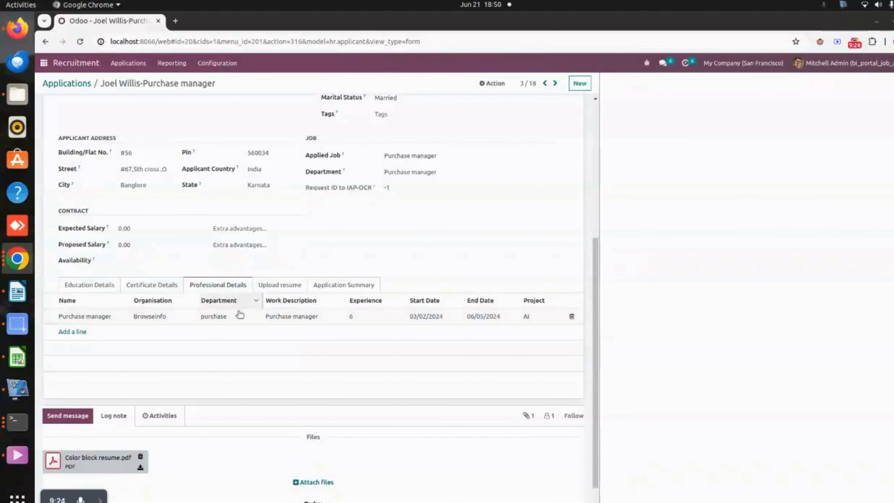
# Download Color block resume.pdf from the application's uploaded resume and reload the application record.
pyautogui.click(280, 285)
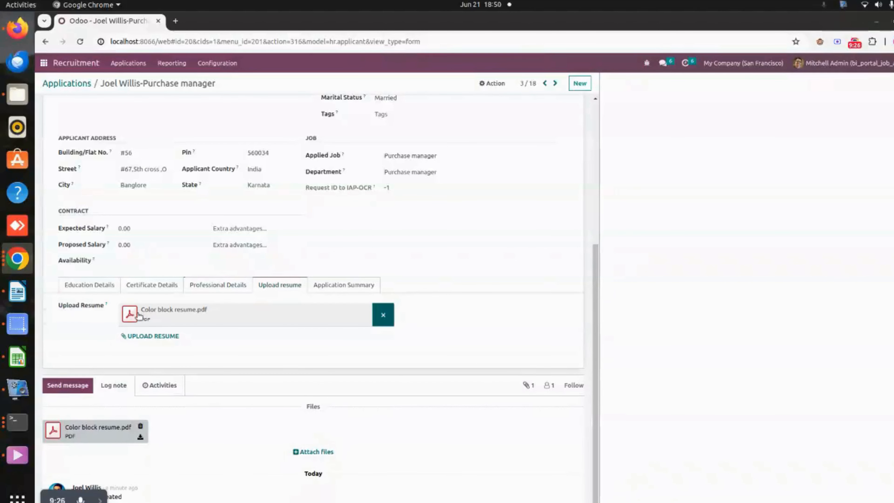
pyautogui.click(139, 316)
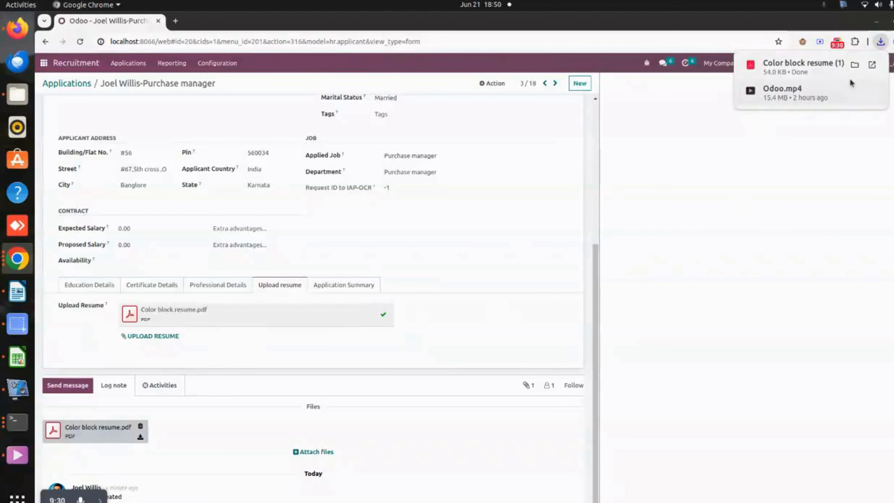
pyautogui.click(763, 129)
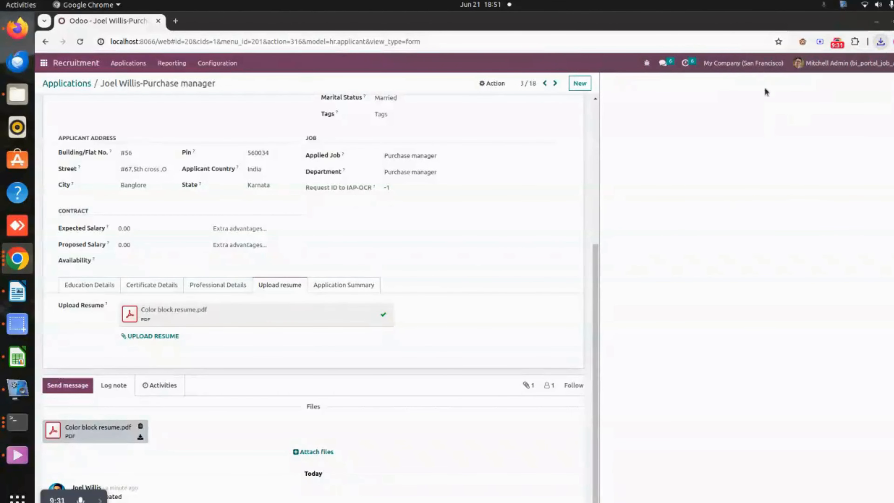
pyautogui.click(597, 146)
pyautogui.click(82, 43)
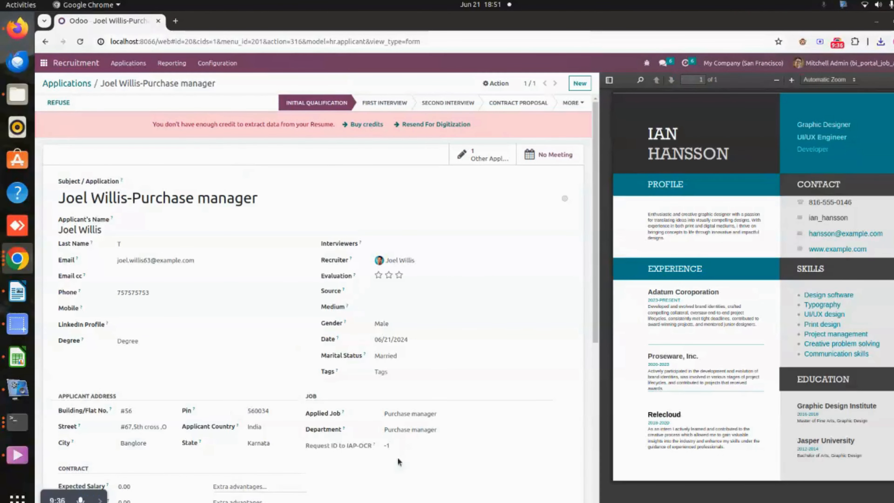
# Check the application's uploaded resume and application summary, and return to the Odoo apps overview.
pyautogui.scroll(-6, 425, 307)
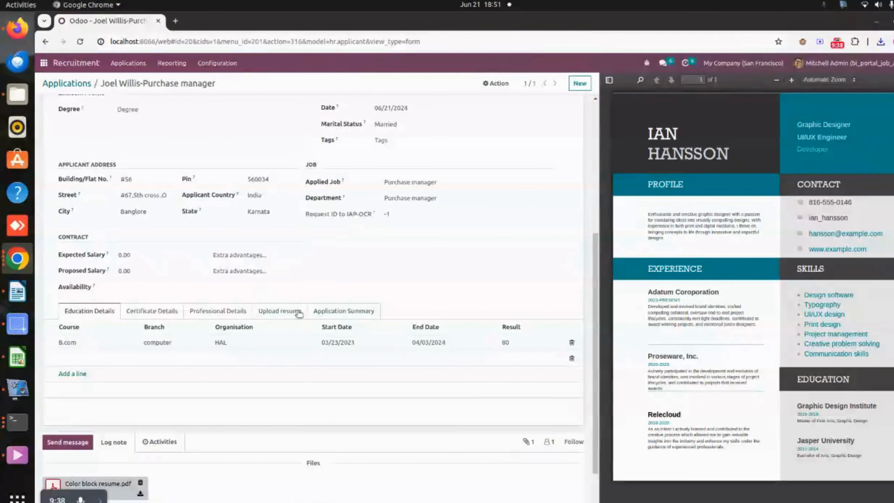
pyautogui.click(294, 313)
pyautogui.moveTo(251, 336)
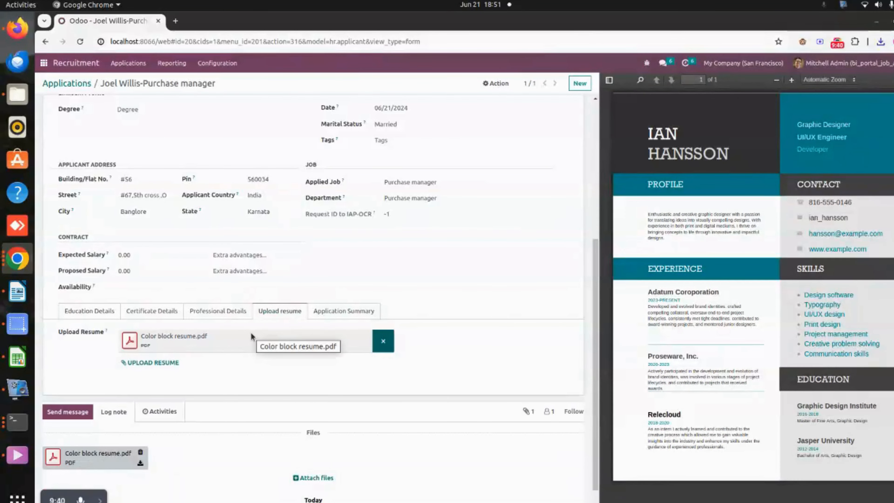
pyautogui.click(342, 311)
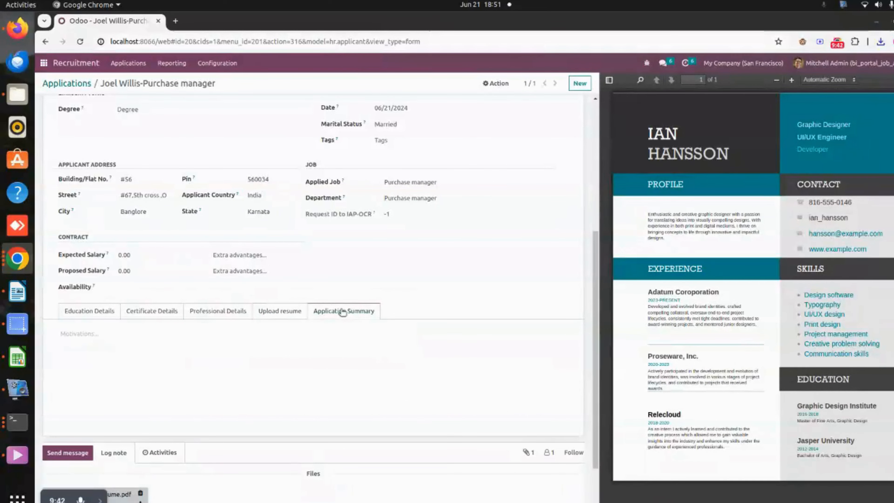
pyautogui.click(212, 334)
pyautogui.scroll(6, 261, 300)
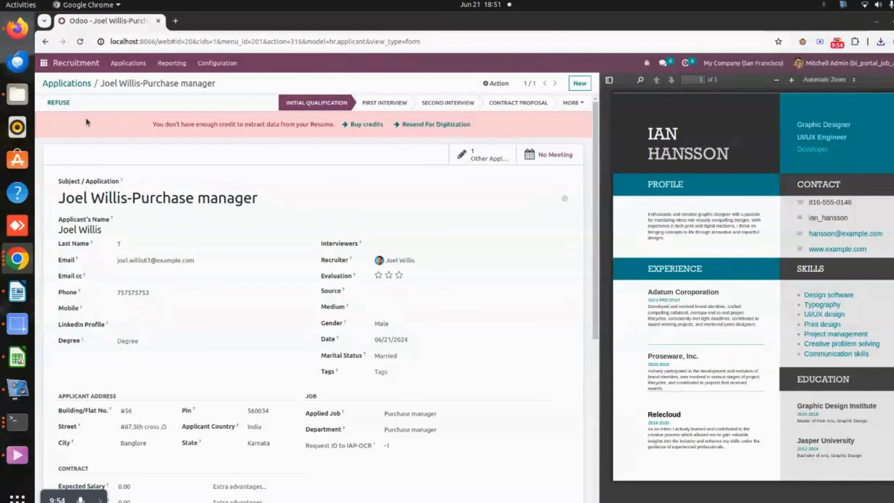
pyautogui.click(44, 64)
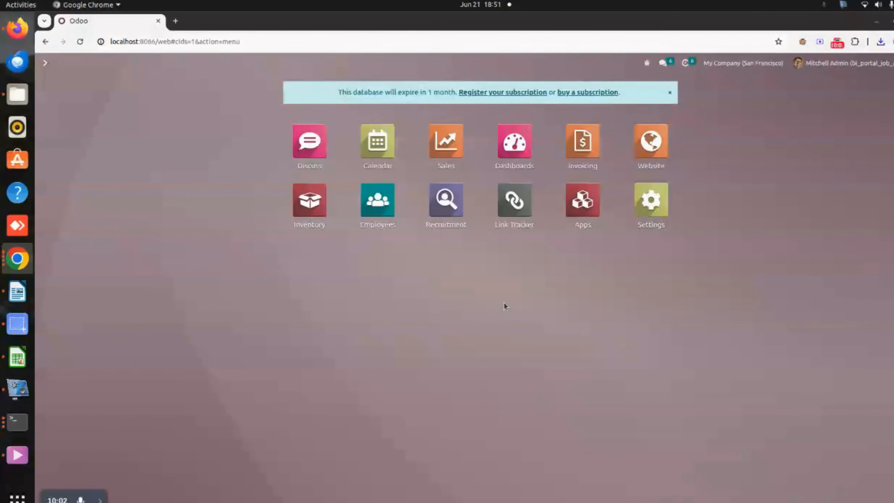